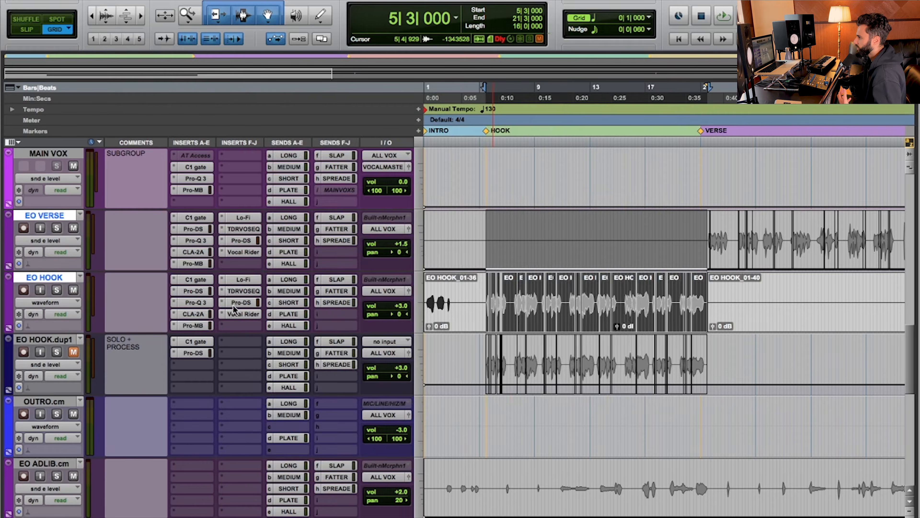
Inspect the SlickEQ and second Pro-DS settings on the EO HOOK track.
{"action": "left_click", "coordinate": [233, 293]}
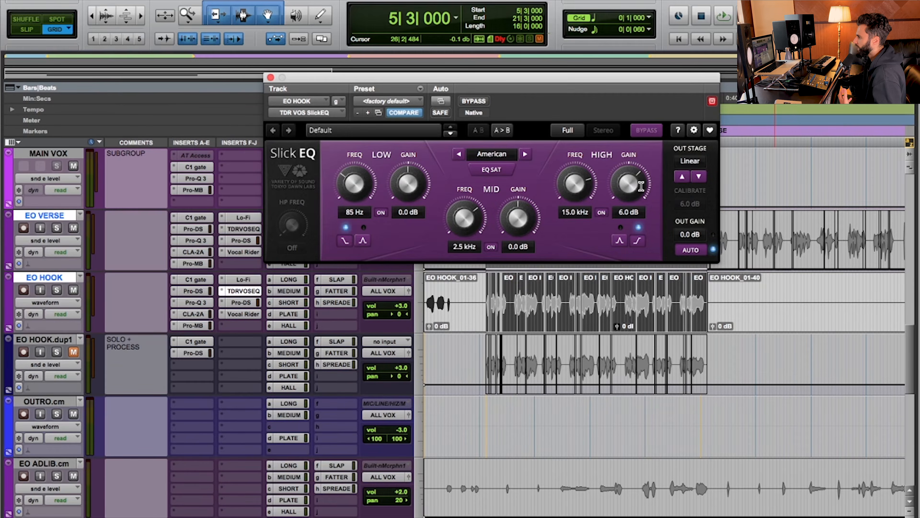
{"action": "left_click", "coordinate": [270, 77]}
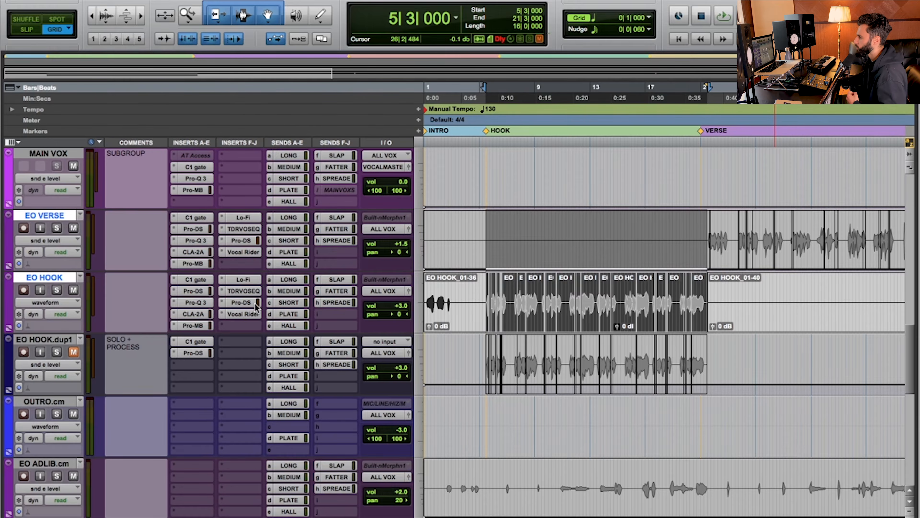
{"action": "left_click", "coordinate": [242, 304]}
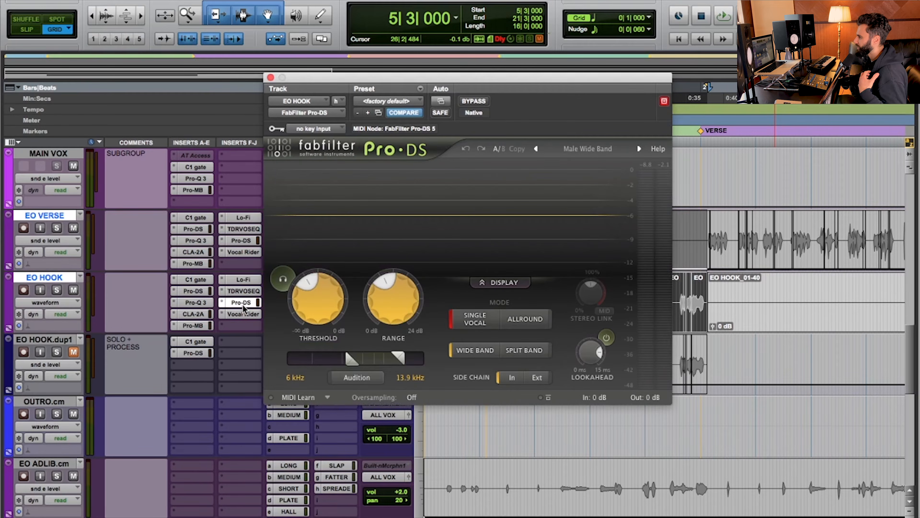
{"action": "left_click", "coordinate": [239, 305]}
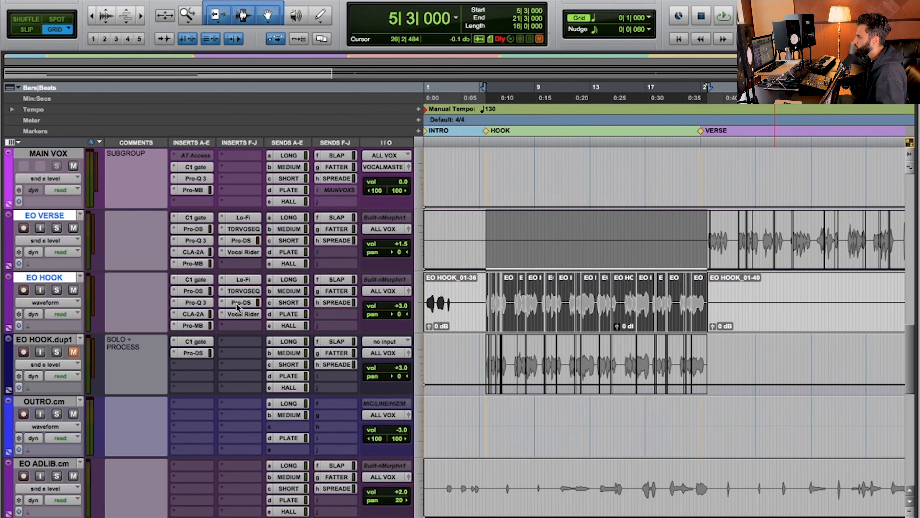
Compare the EO HOOK vocal during playback with both Pro-DS inserts bypassed and active.
{"action": "left_click", "coordinate": [239, 303], "text": "super"}
{"action": "left_click", "coordinate": [196, 291], "text": "super"}
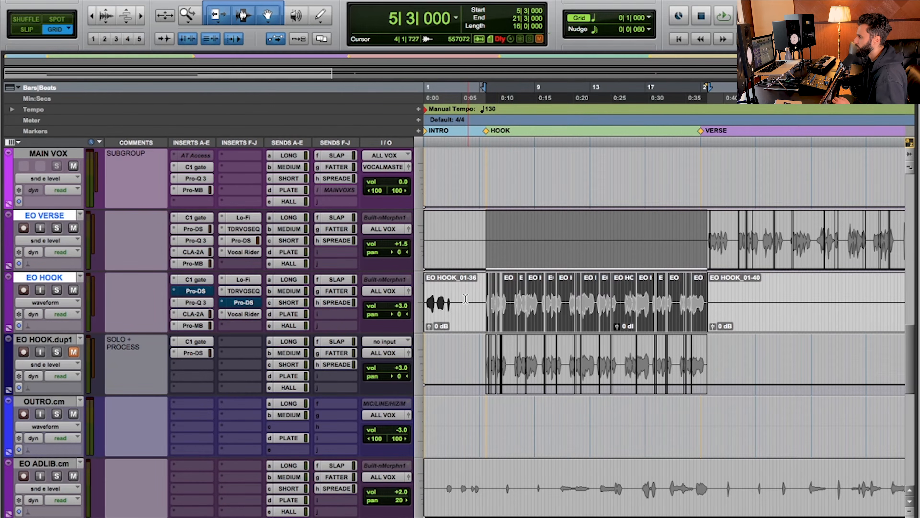
{"action": "key", "text": "space"}
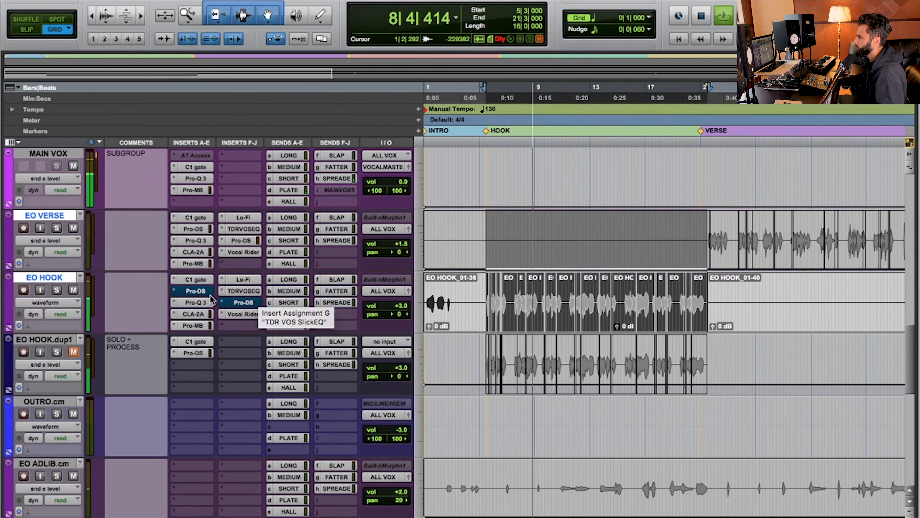
{"action": "left_click", "coordinate": [197, 291], "text": "super"}
{"action": "left_click", "coordinate": [238, 302], "text": "super"}
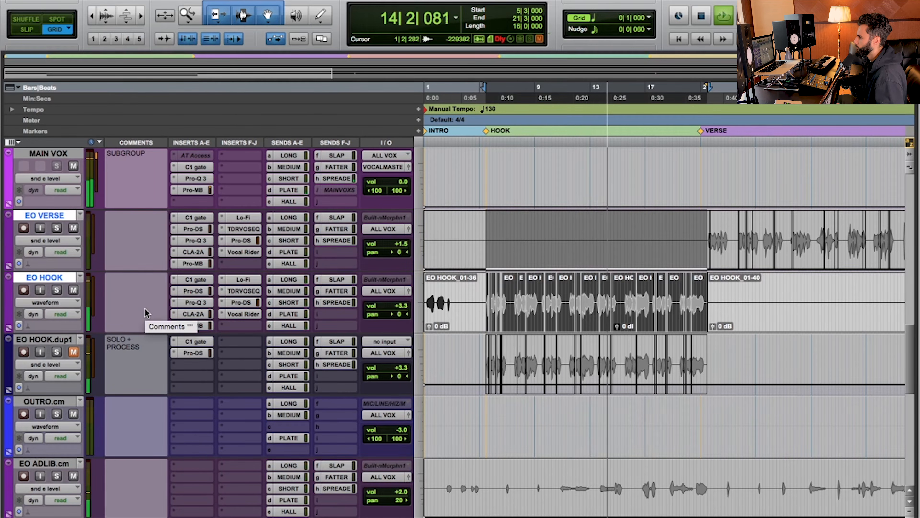
{"action": "left_click", "coordinate": [193, 292], "text": "super"}
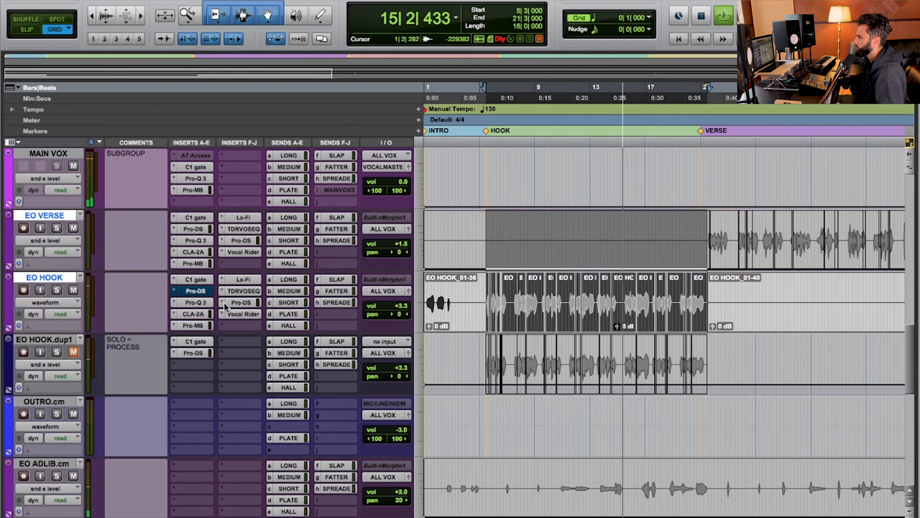
{"action": "left_click", "coordinate": [243, 302], "text": "super"}
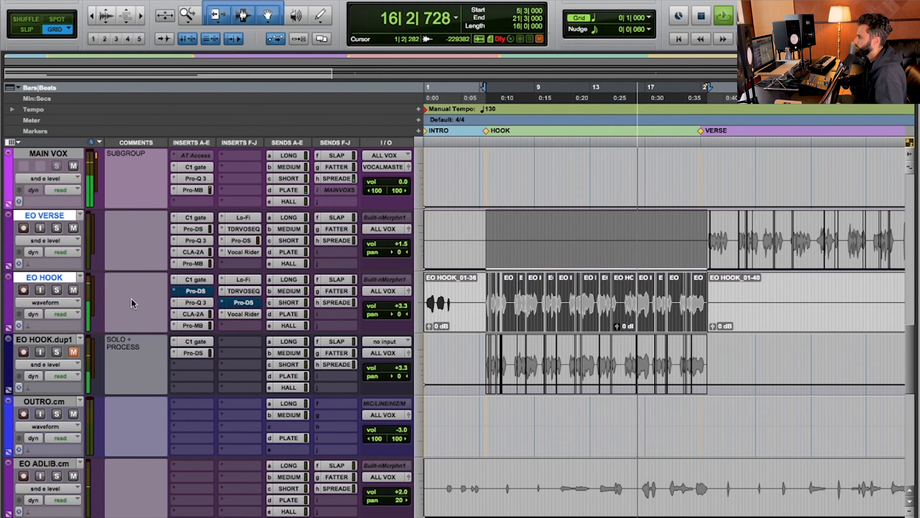
{"action": "left_click", "coordinate": [189, 292], "text": "super"}
{"action": "left_click", "coordinate": [244, 302], "text": "super"}
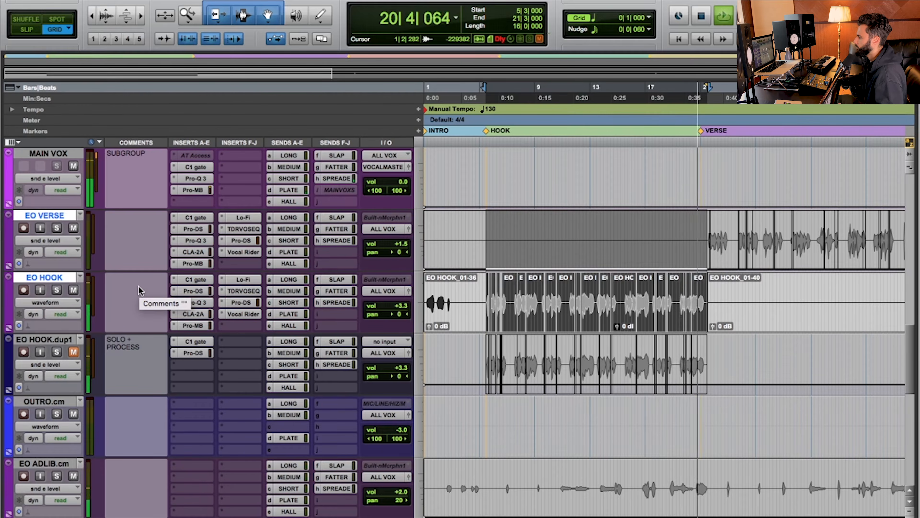
{"action": "key", "text": "space"}
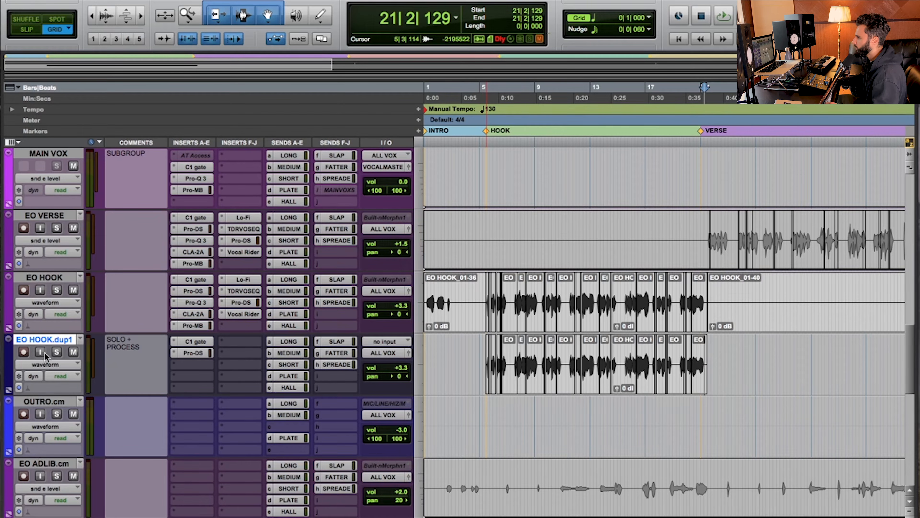
Solo the EO HOOK.dup1 track and select its opening hook phrase from 5|3|000 to 9|2|000.
{"action": "left_click", "coordinate": [56, 352]}
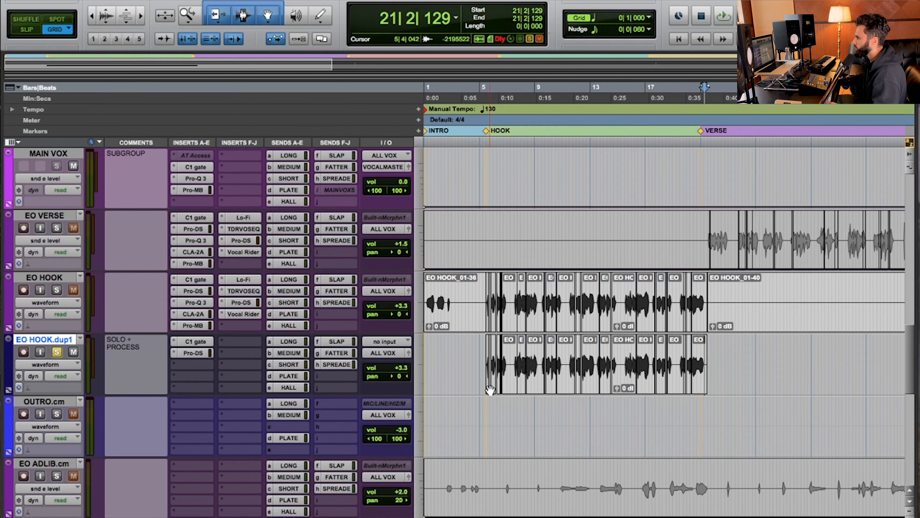
{"action": "left_click_drag", "start_coordinate": [490, 390], "coordinate": [538, 390]}
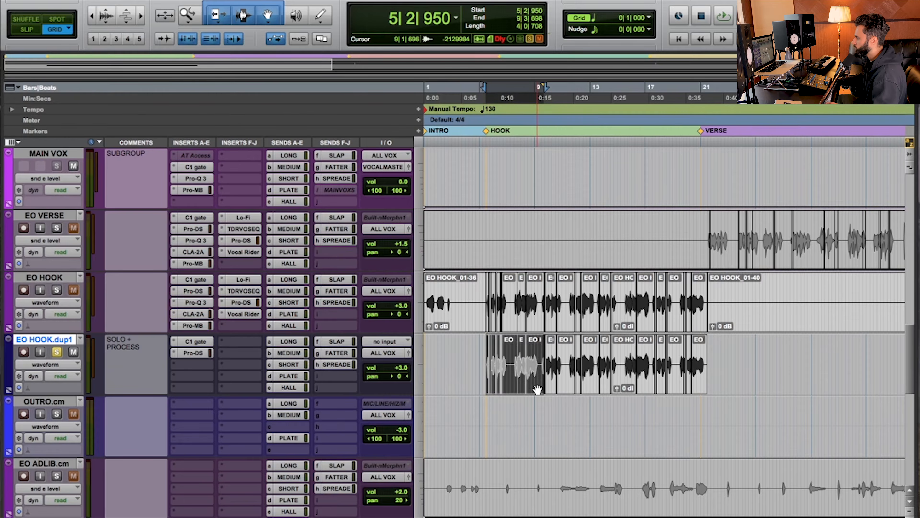
{"action": "key", "text": "t"}
{"action": "key", "text": "t"}
{"action": "scroll", "coordinate": [712, 371], "scroll_direction": "right", "scroll_amount": 3}
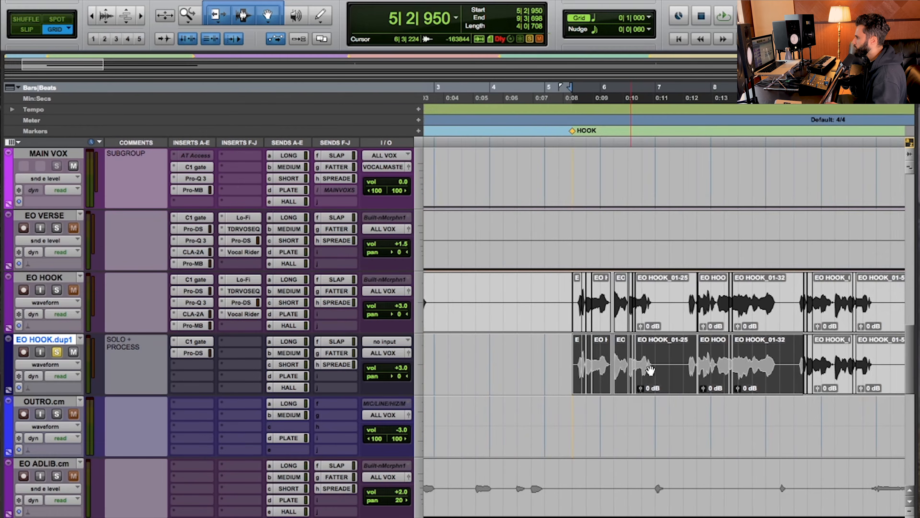
{"action": "left_click", "coordinate": [785, 359], "text": "shift"}
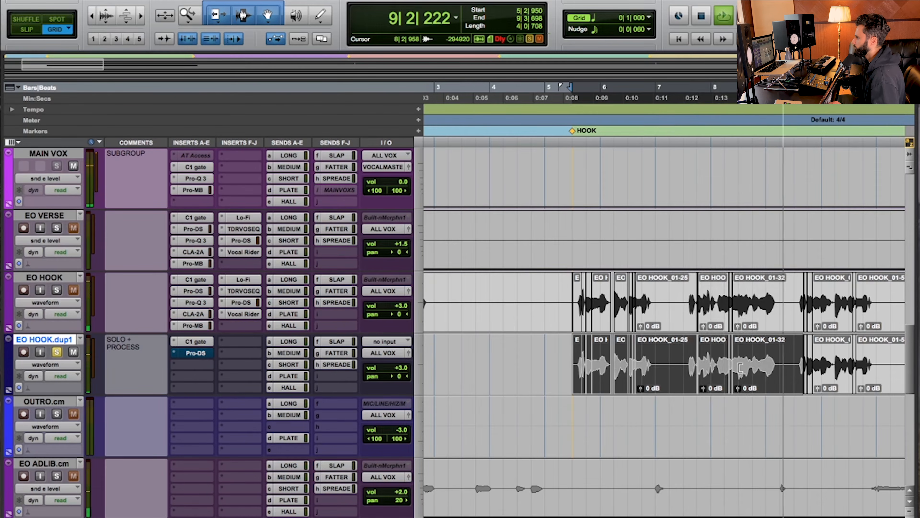
{"action": "key", "text": "space"}
{"action": "left_click_drag", "start_coordinate": [780, 364], "coordinate": [573, 362]}
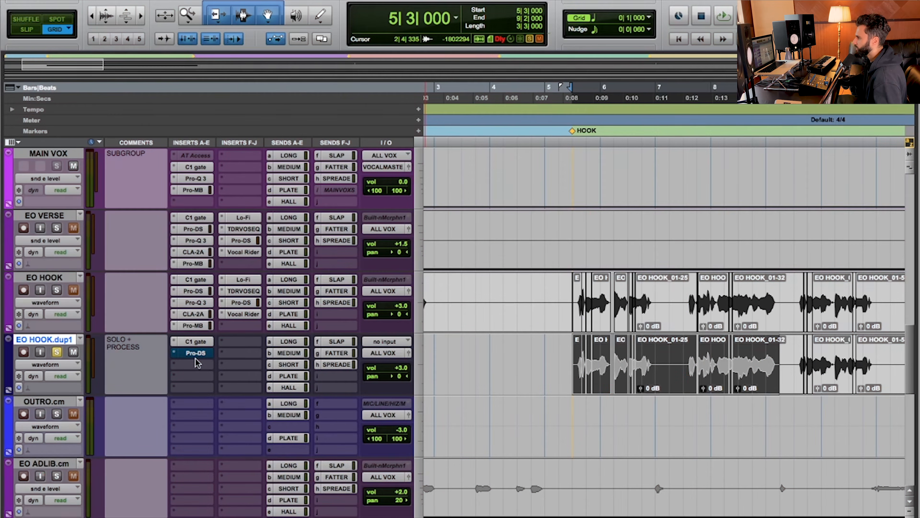
Open the Pro-DS on EO HOOK.dup1, widen its side-chain filter to 2 kHz–18.66 kHz, and audition the selected phrase.
{"action": "left_click", "coordinate": [199, 354]}
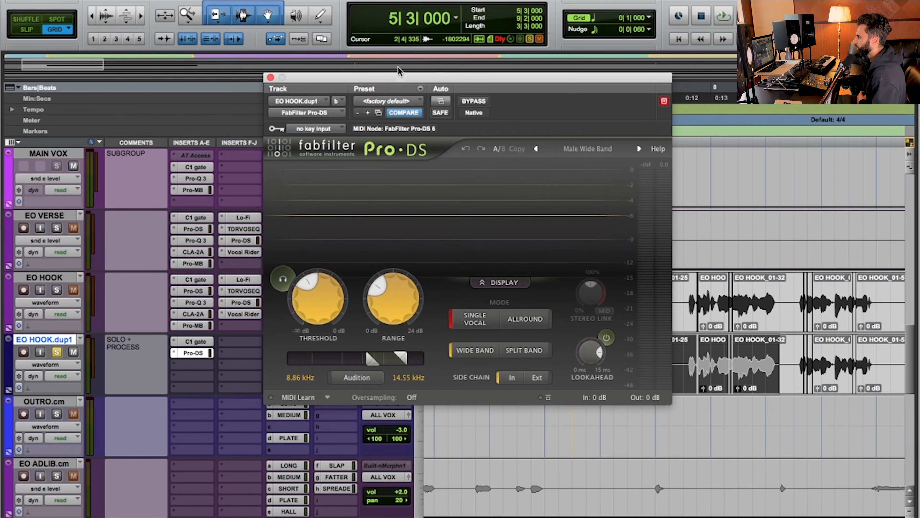
{"action": "left_click_drag", "start_coordinate": [398, 77], "coordinate": [479, 1]}
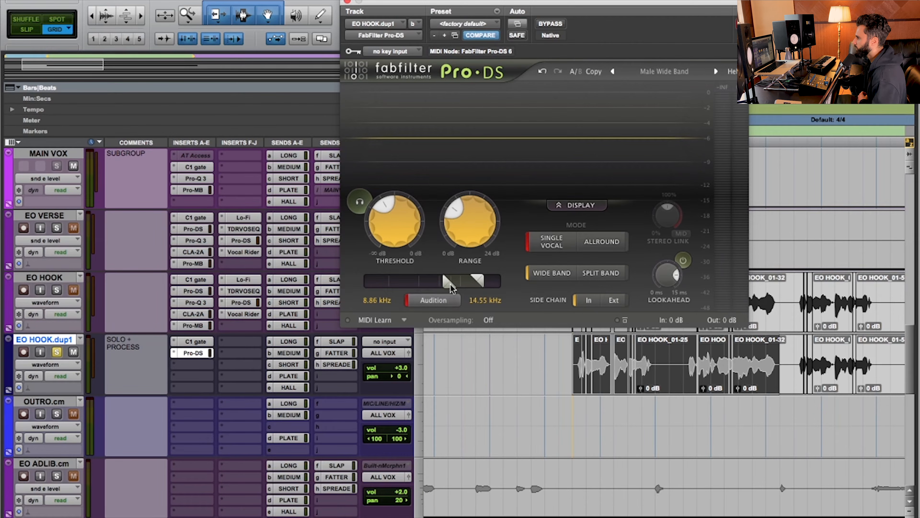
{"action": "mouse_move", "coordinate": [456, 284]}
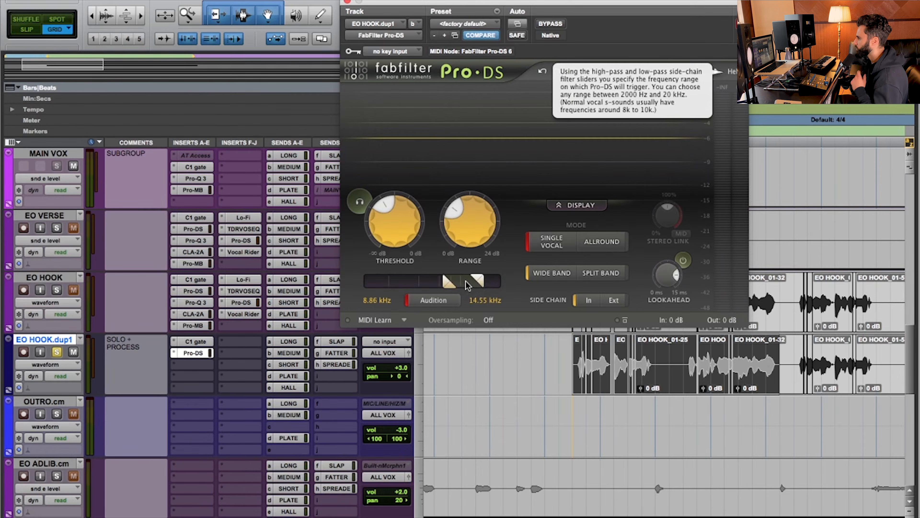
{"action": "key", "text": "space"}
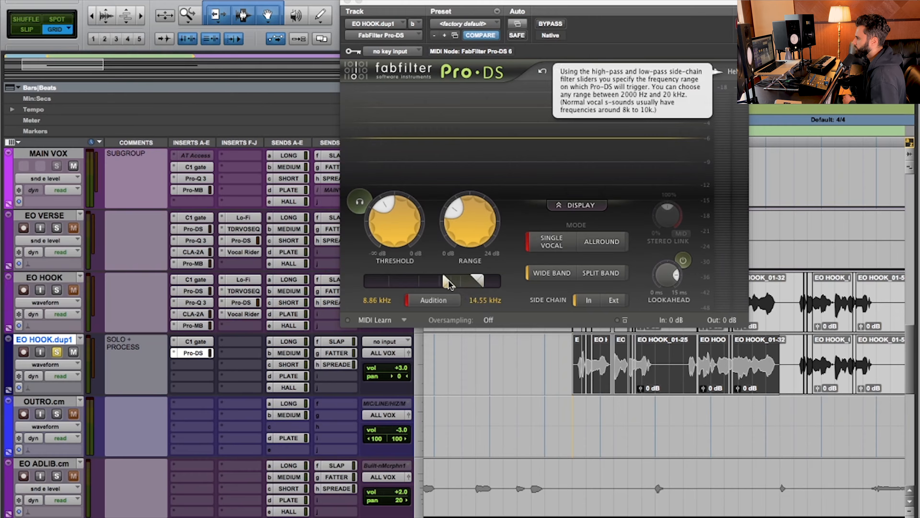
{"action": "left_click_drag", "start_coordinate": [449, 281], "coordinate": [363, 284]}
{"action": "mouse_move", "coordinate": [474, 279]}
{"action": "left_mouse_down"}
{"action": "mouse_move", "coordinate": [509, 281]}
{"action": "mouse_move", "coordinate": [489, 283]}
{"action": "left_mouse_up"}
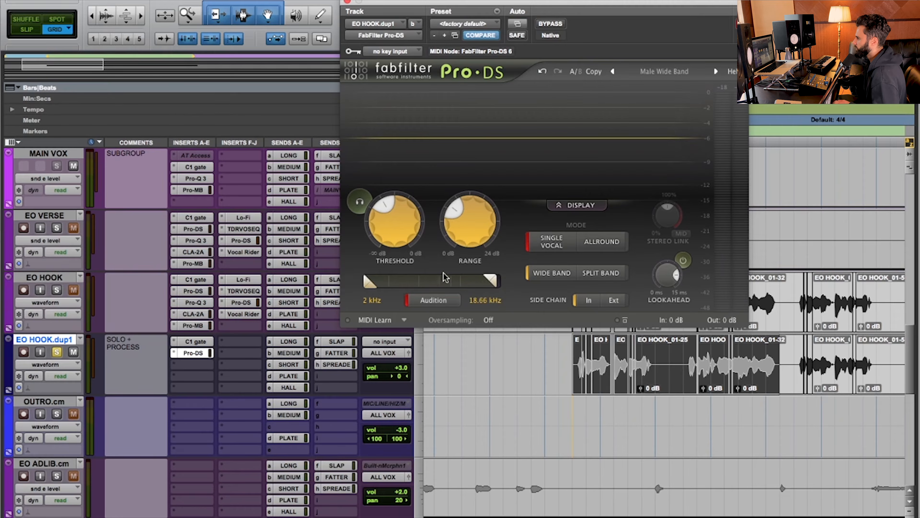
{"action": "key", "text": "space"}
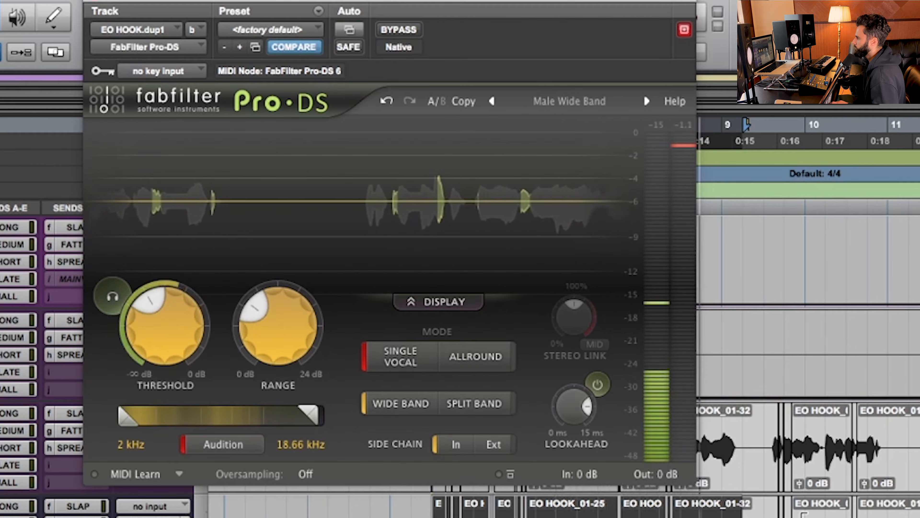
{"action": "key", "text": "space"}
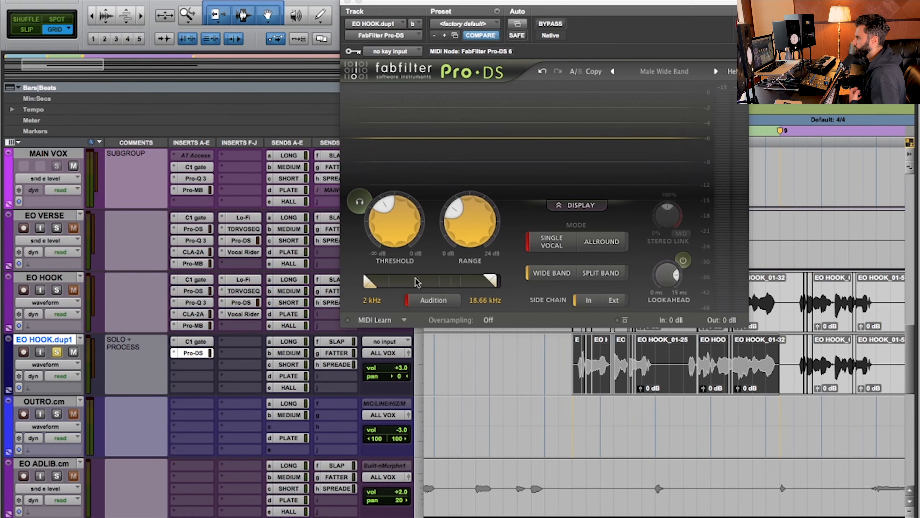
Raise the lower limit of the Pro-DS side-chain filter to 4.01 kHz and audition the phrase.
{"action": "mouse_move", "coordinate": [418, 282]}
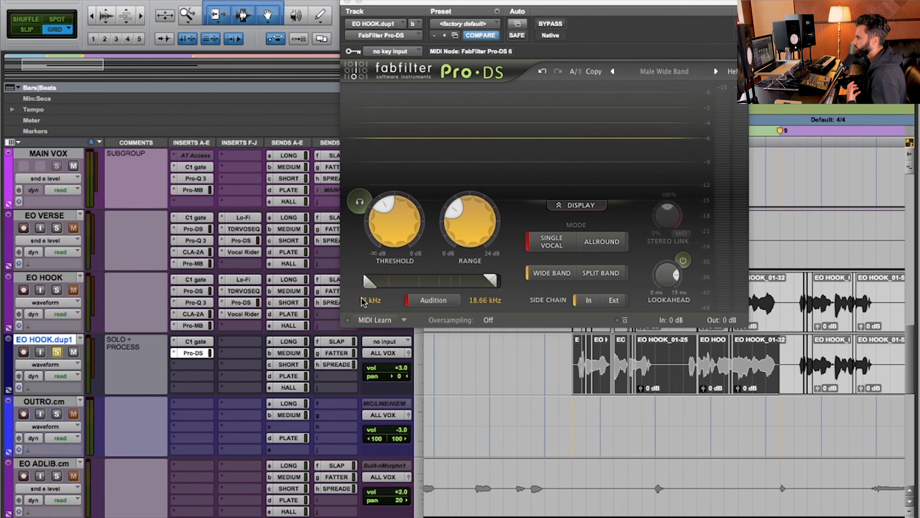
{"action": "left_click_drag", "start_coordinate": [370, 284], "coordinate": [405, 282]}
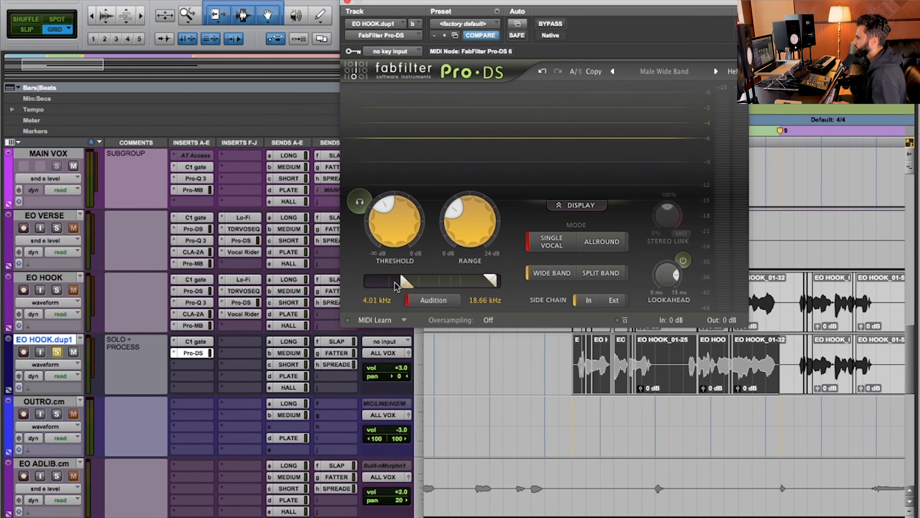
{"action": "key", "text": "space"}
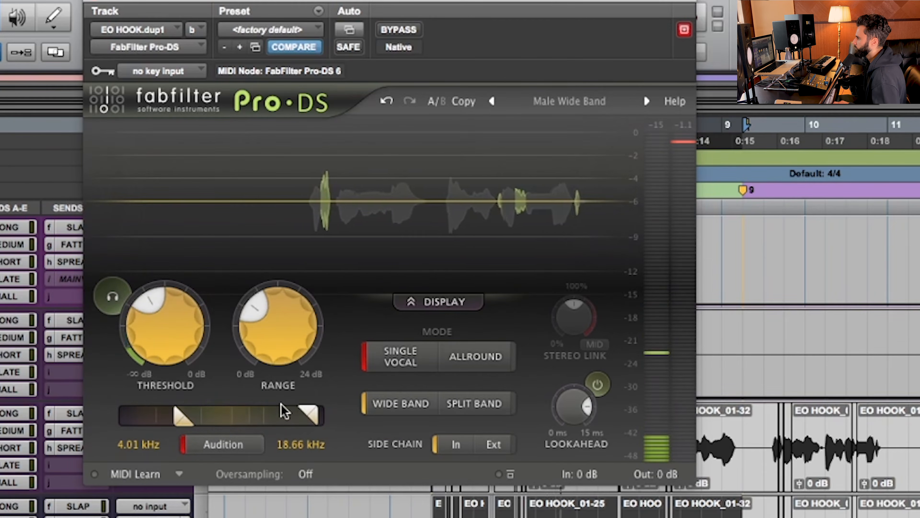
Lower the upper limit of the Pro-DS side-chain filter to 10.56 kHz while auditioning the phrase.
{"action": "mouse_move", "coordinate": [308, 415]}
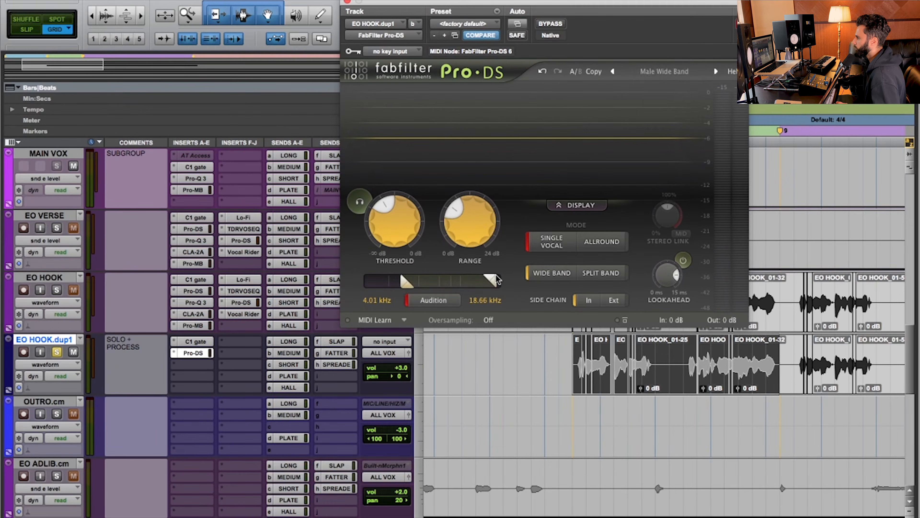
{"action": "mouse_move", "coordinate": [488, 281]}
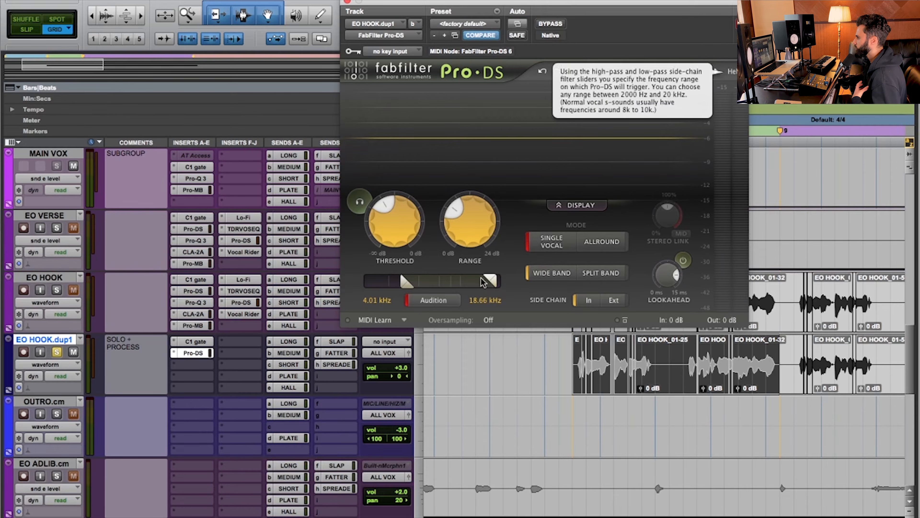
{"action": "left_click_drag", "start_coordinate": [488, 282], "coordinate": [468, 282]}
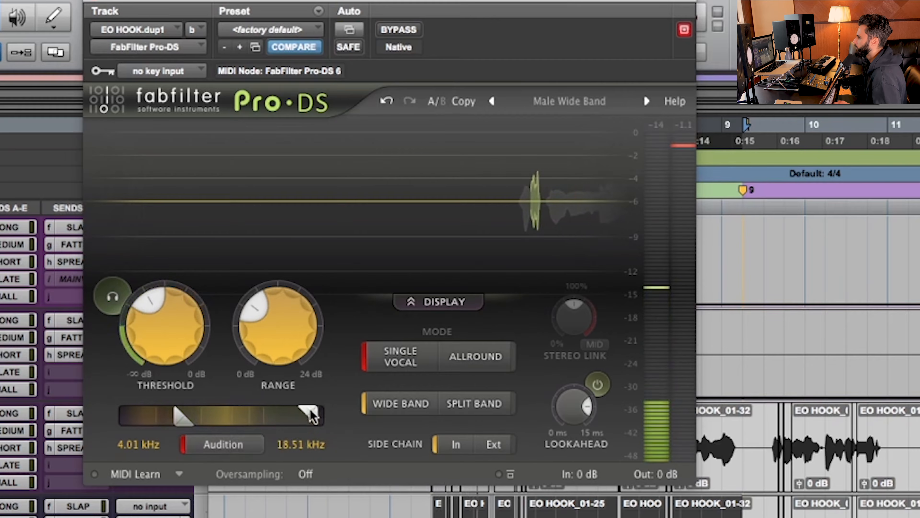
{"action": "left_click_drag", "start_coordinate": [490, 279], "coordinate": [464, 279]}
{"action": "mouse_move", "coordinate": [269, 411]}
{"action": "left_mouse_down"}
{"action": "mouse_move", "coordinate": [282, 412]}
{"action": "mouse_move", "coordinate": [265, 411]}
{"action": "mouse_move", "coordinate": [271, 418]}
{"action": "left_mouse_up"}
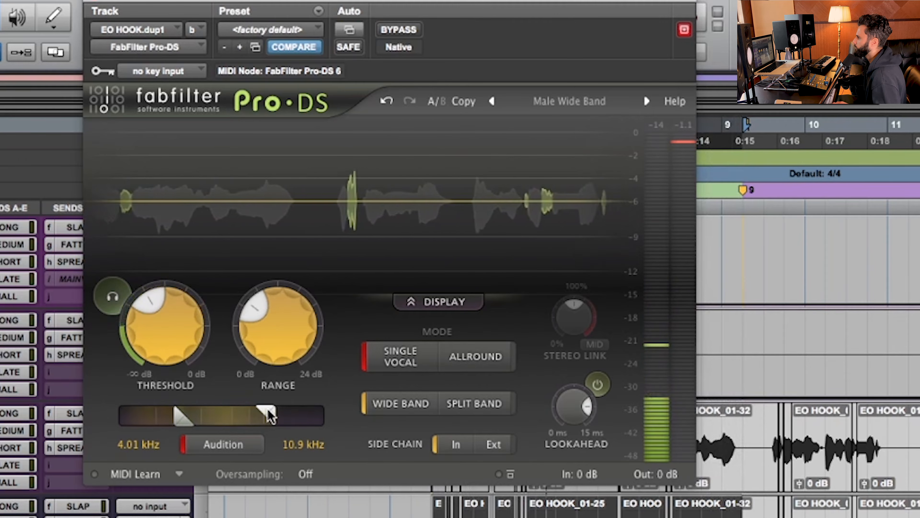
{"action": "mouse_move", "coordinate": [270, 417]}
{"action": "left_mouse_down"}
{"action": "mouse_move", "coordinate": [286, 417]}
{"action": "mouse_move", "coordinate": [224, 418]}
{"action": "mouse_move", "coordinate": [273, 418]}
{"action": "mouse_move", "coordinate": [264, 417]}
{"action": "left_mouse_up"}
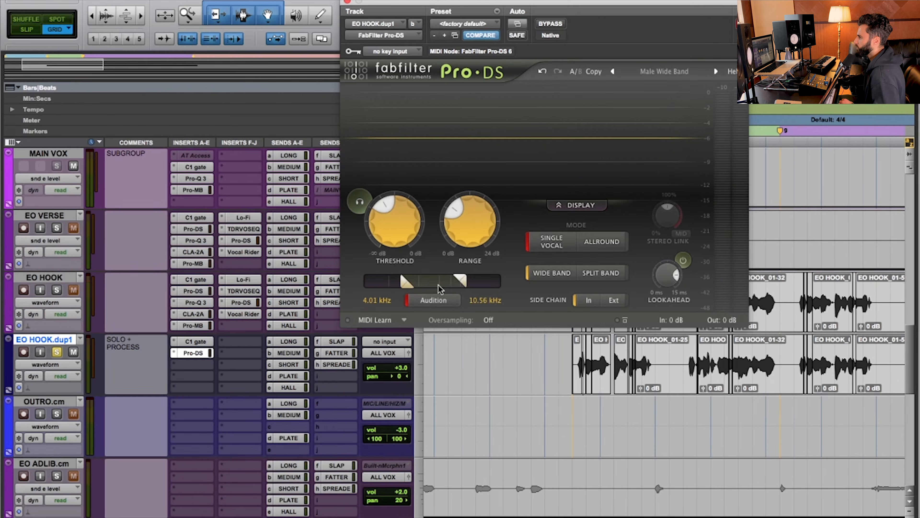
Set the Pro-DS gain reduction range on EO HOOK.dup1 to 6 dB.
{"action": "mouse_move", "coordinate": [457, 279]}
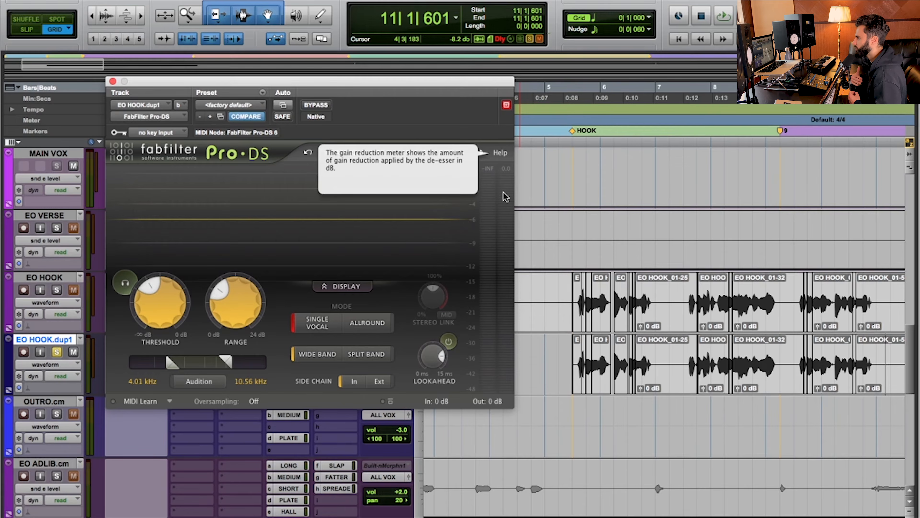
{"action": "mouse_move", "coordinate": [157, 301]}
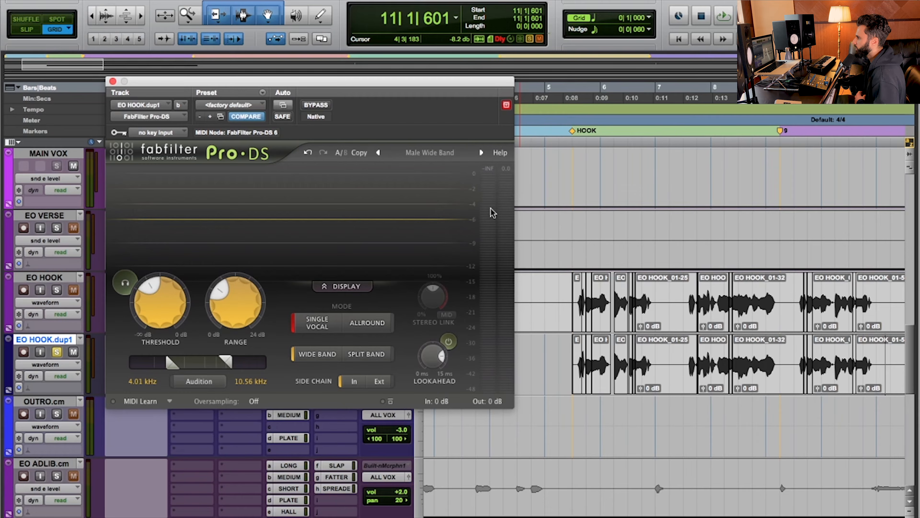
{"action": "mouse_move", "coordinate": [243, 294]}
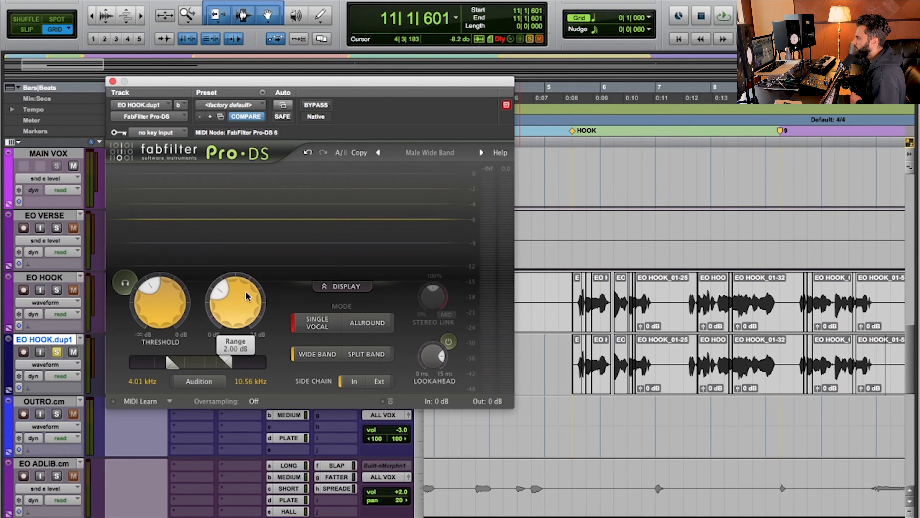
{"action": "double_click", "coordinate": [228, 304]}
{"action": "type", "text": "6"}
{"action": "key", "text": "Return"}
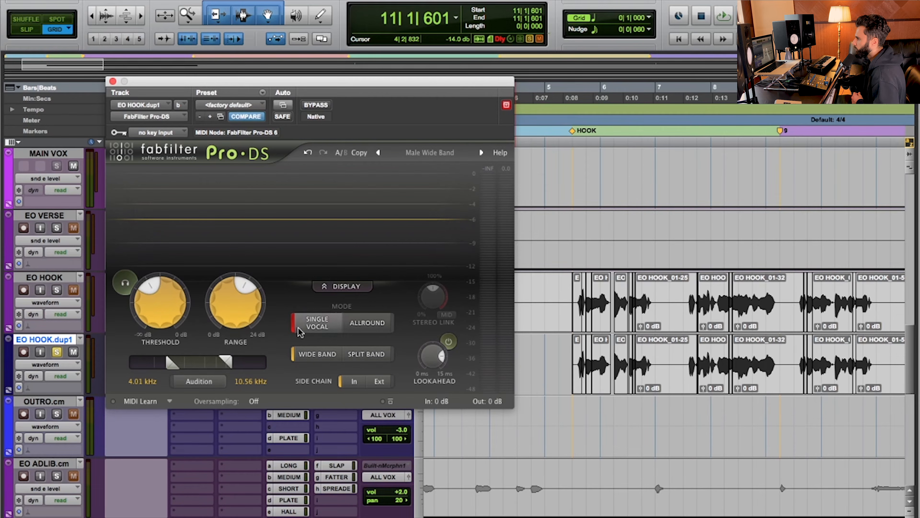
Select the hook phrase on EO HOOK.dup1 from 5|3|000 to 9|3|000, starting at the HOOK marker.
{"action": "mouse_move", "coordinate": [243, 311]}
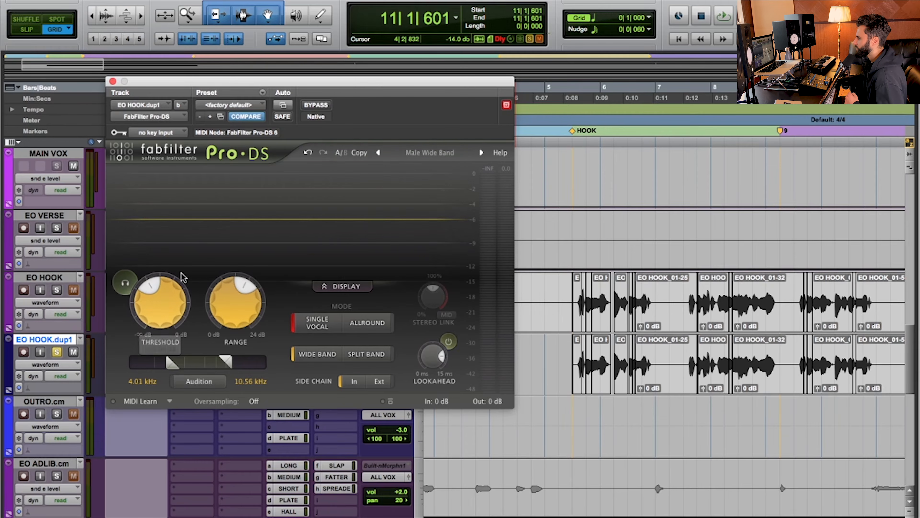
{"action": "left_click", "coordinate": [125, 284]}
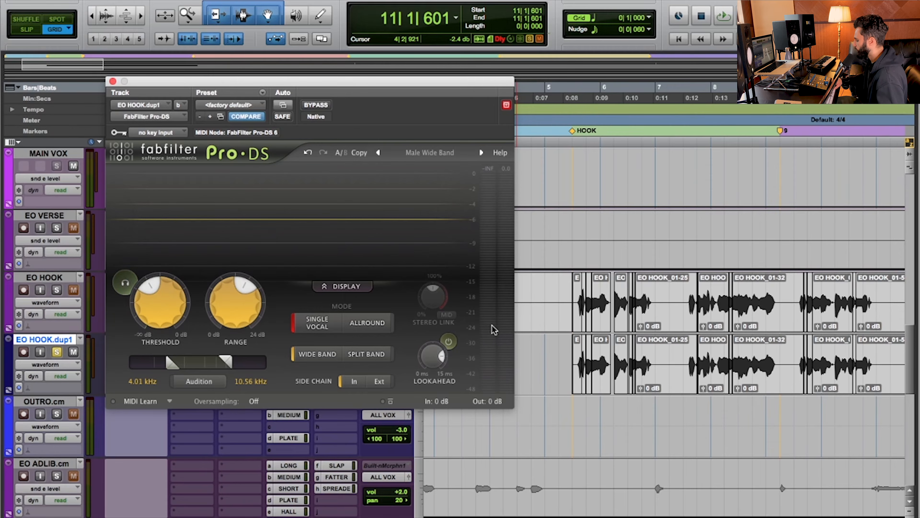
{"action": "key", "text": "KP_Decimal"}
{"action": "key", "text": "KP_2"}
{"action": "key", "text": "KP_Decimal"}
{"action": "key", "text": "KP_Decimal"}
{"action": "key", "text": "KP_9"}
{"action": "key", "text": "shift+KP_Decimal"}
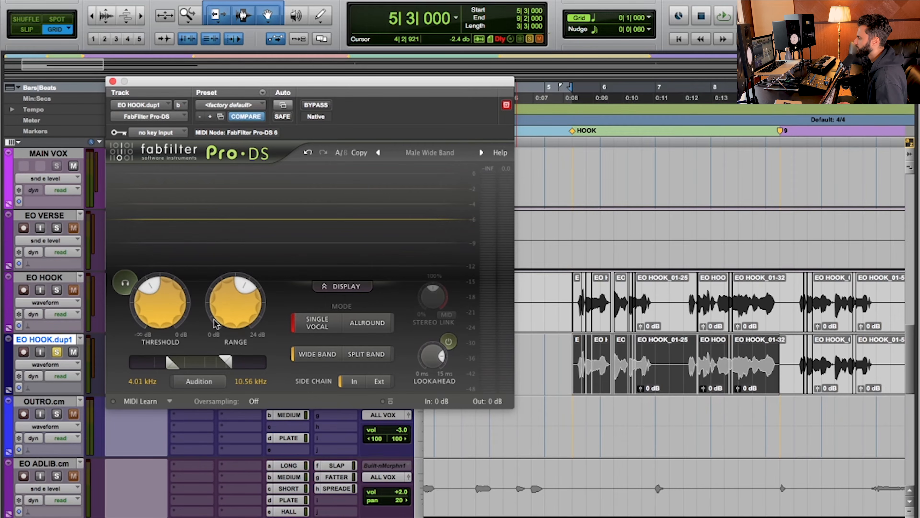
Play the selected phrase and briefly monitor only the signal that triggers the Pro-DS threshold.
{"action": "mouse_move", "coordinate": [160, 304]}
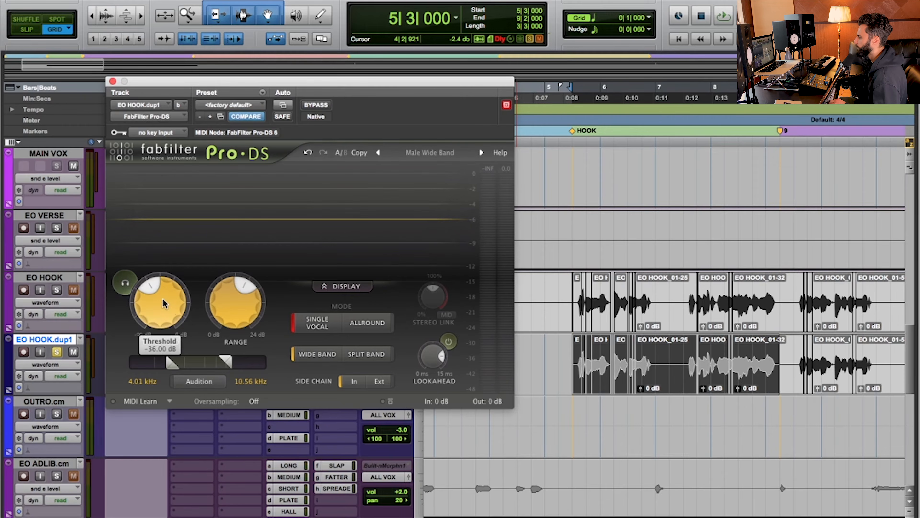
{"action": "key", "text": "space"}
{"action": "left_click_drag", "start_coordinate": [163, 299], "coordinate": [162, 291]}
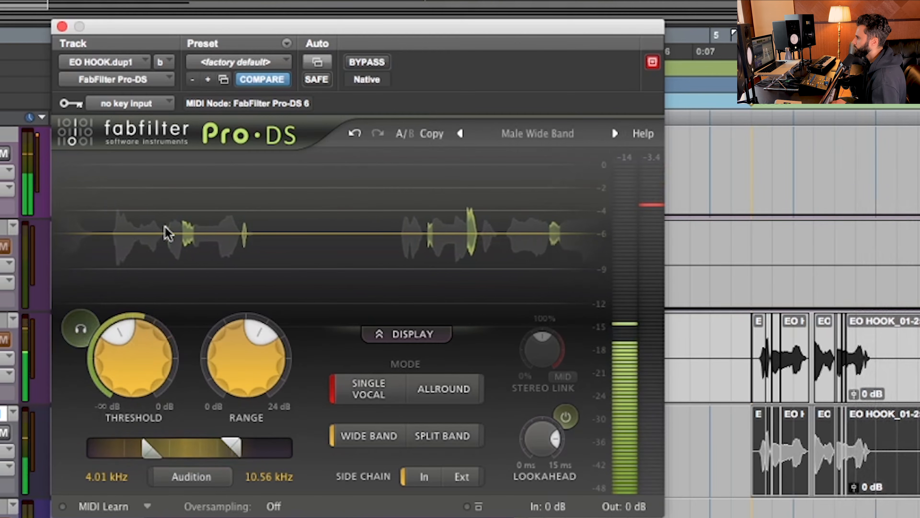
{"action": "left_click", "coordinate": [80, 329]}
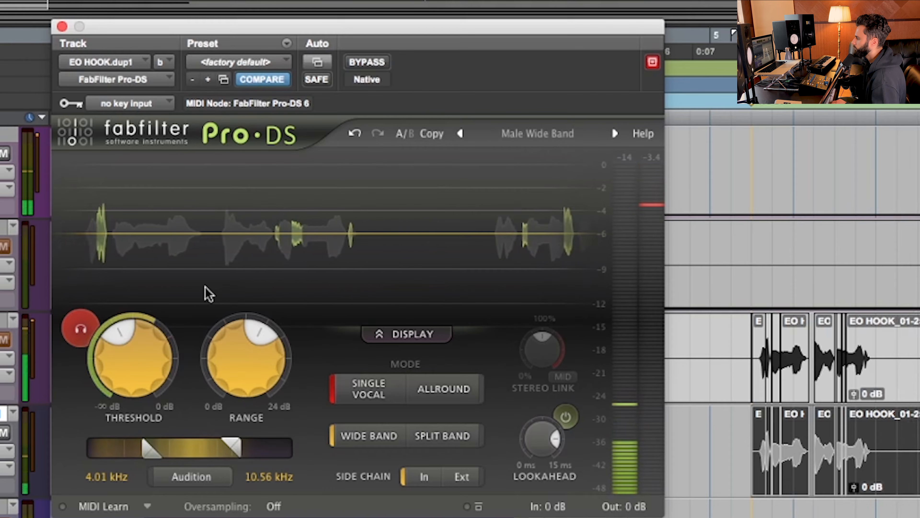
{"action": "left_click", "coordinate": [80, 330]}
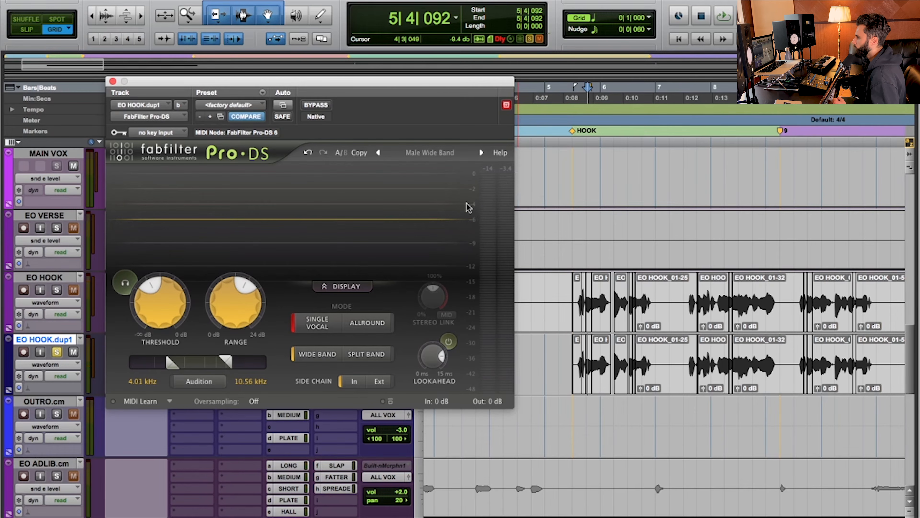
Select the hook phrase on the EO HOOK track from 5|3|000 to 9|3|000 and play it.
{"action": "mouse_move", "coordinate": [253, 298]}
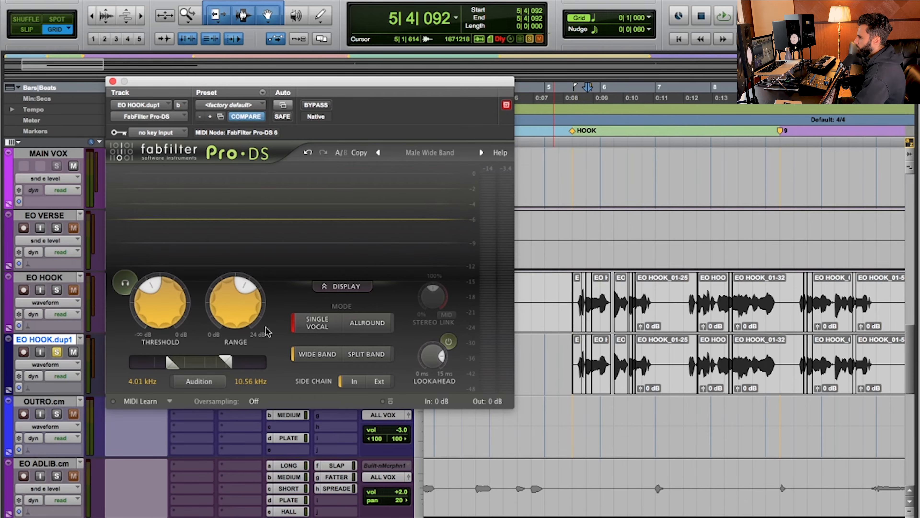
{"action": "mouse_move", "coordinate": [147, 300]}
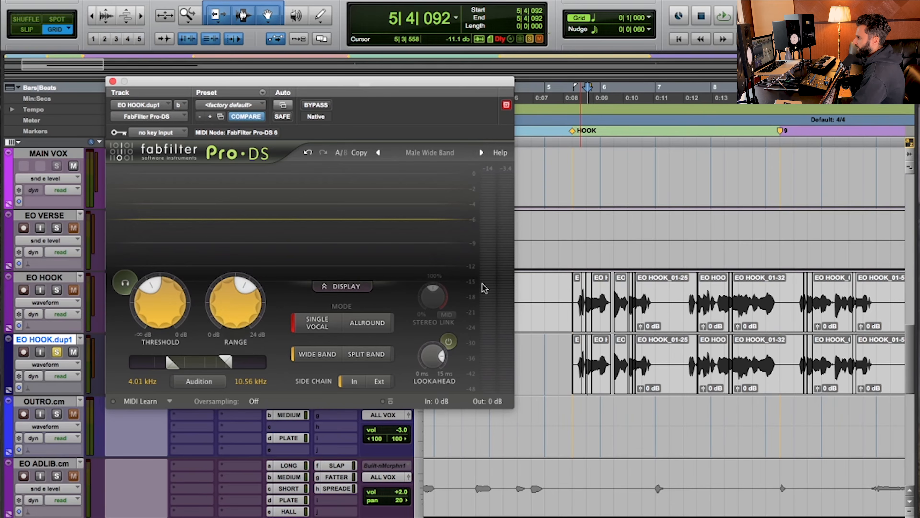
{"action": "mouse_move", "coordinate": [231, 306]}
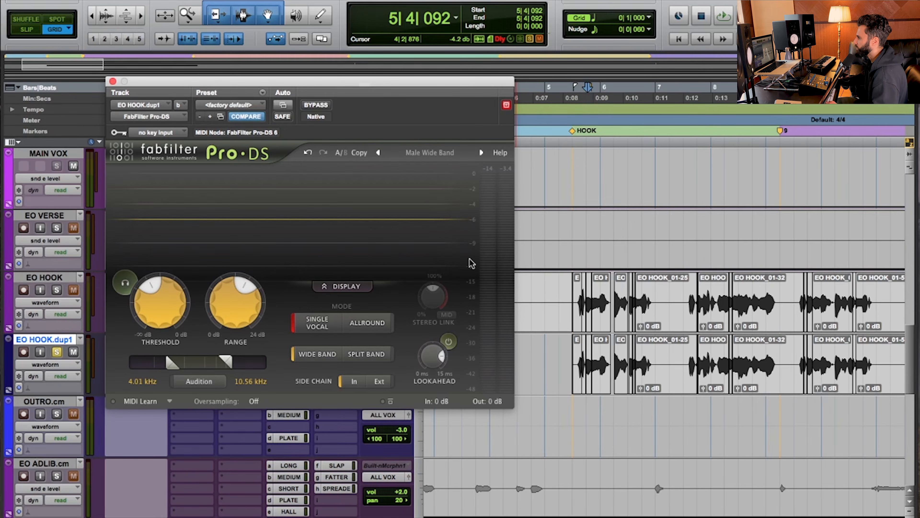
{"action": "left_click_drag", "start_coordinate": [574, 324], "coordinate": [582, 325]}
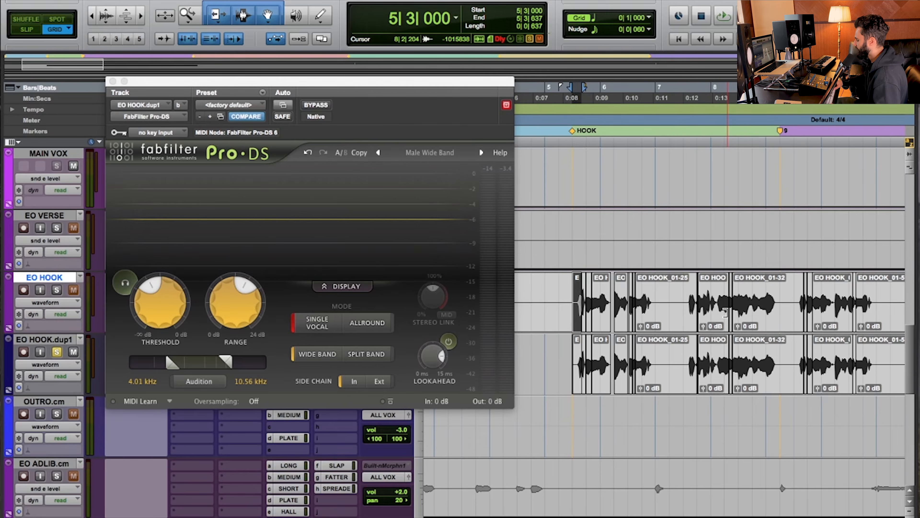
{"action": "left_click", "coordinate": [779, 312], "text": "shift"}
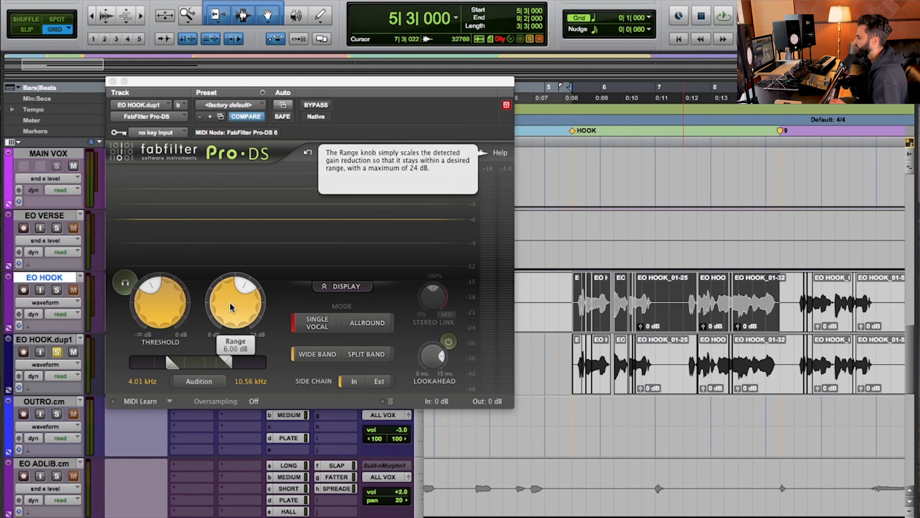
{"action": "key", "text": "space"}
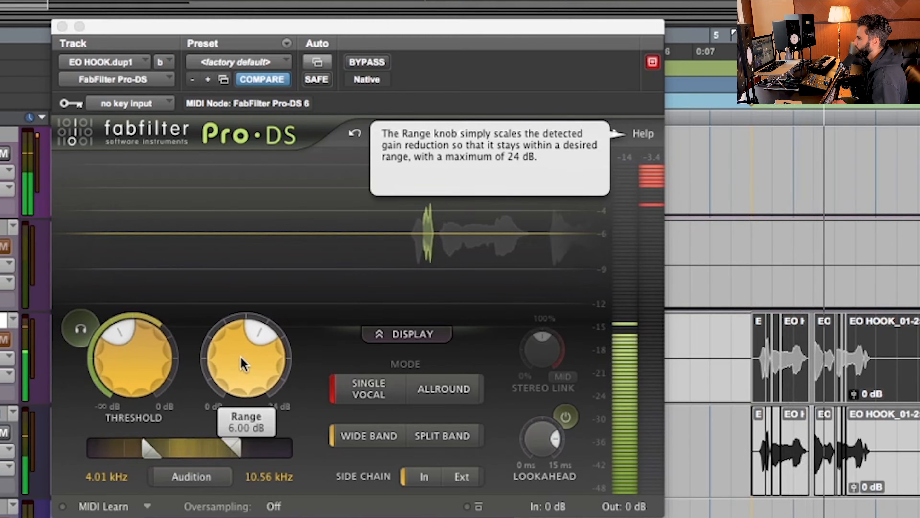
Try Pro-DS range values of 5 dB, 2 dB, 3 dB and 2.5 dB while the phrase plays.
{"action": "double_click", "coordinate": [234, 307]}
{"action": "type", "text": "5"}
{"action": "key", "text": "Return"}
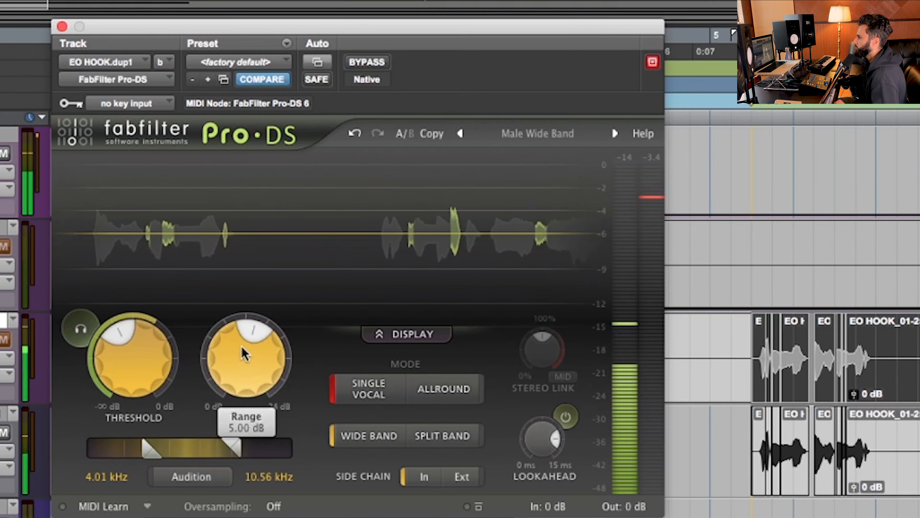
{"action": "scroll", "coordinate": [242, 367], "scroll_direction": "down", "scroll_amount": 3}
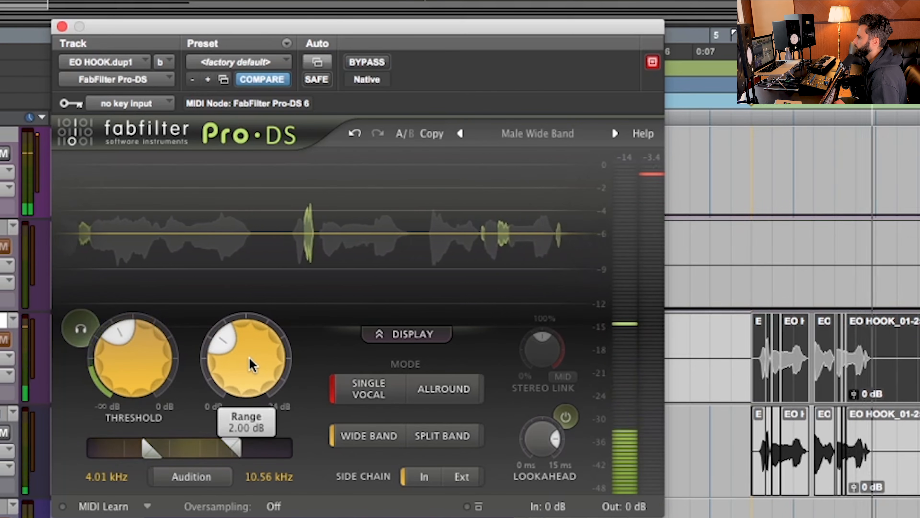
{"action": "double_click", "coordinate": [250, 364]}
{"action": "type", "text": "3"}
{"action": "key", "text": "Return"}
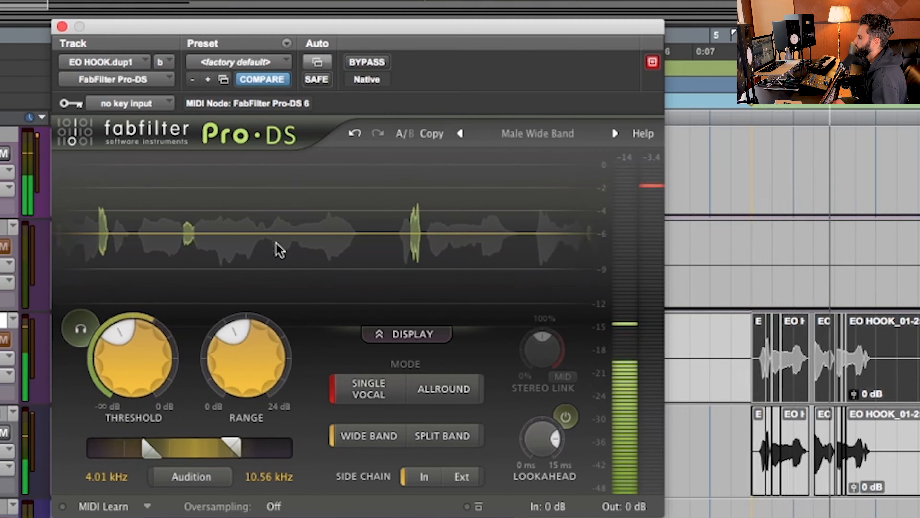
{"action": "double_click", "coordinate": [232, 379]}
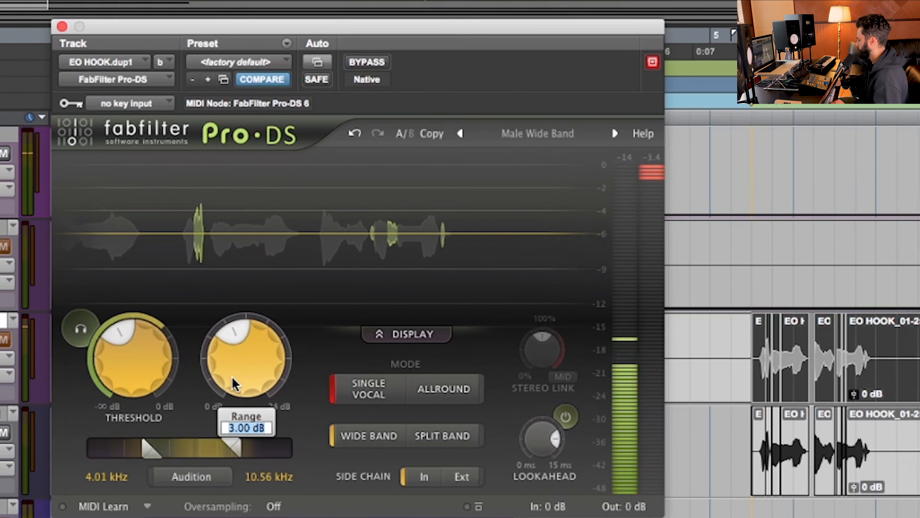
{"action": "type", "text": "2.5"}
{"action": "key", "text": "Return"}
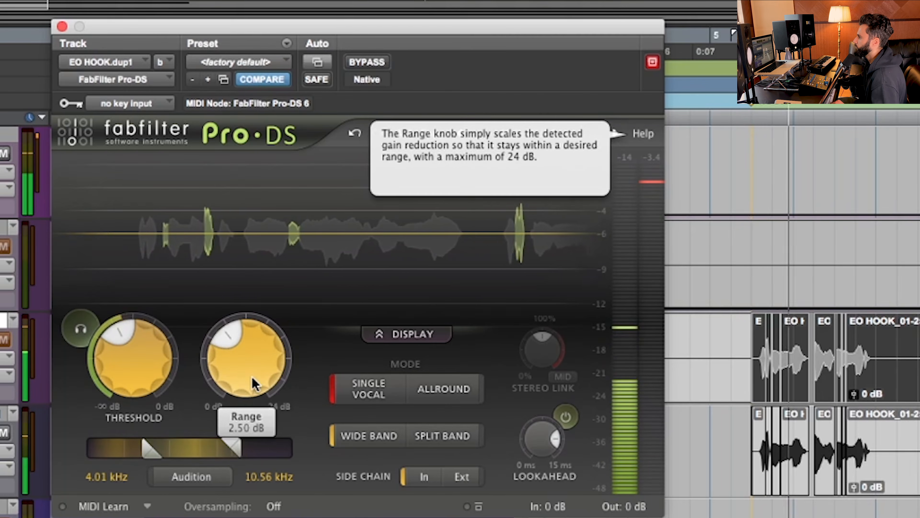
Set the Pro-DS gain reduction range to 3 dB.
{"action": "double_click", "coordinate": [254, 386]}
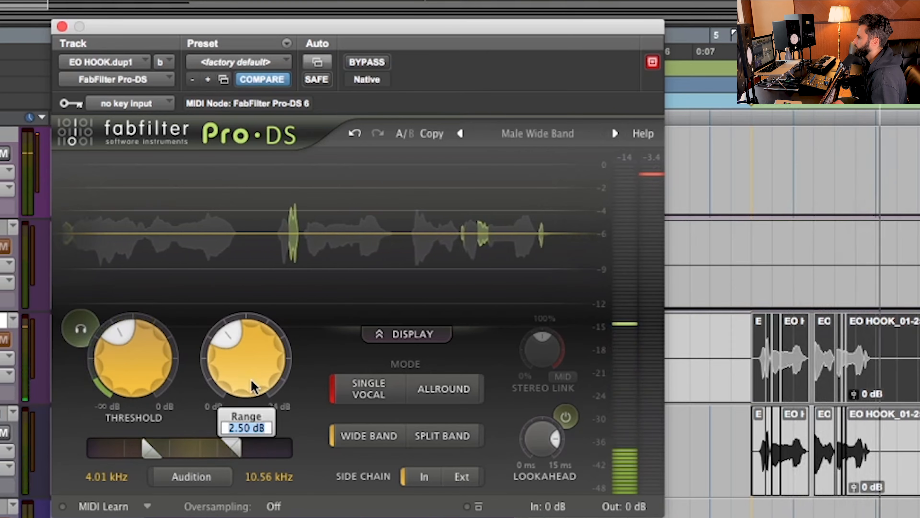
{"action": "type", "text": "3"}
{"action": "key", "text": "Return"}
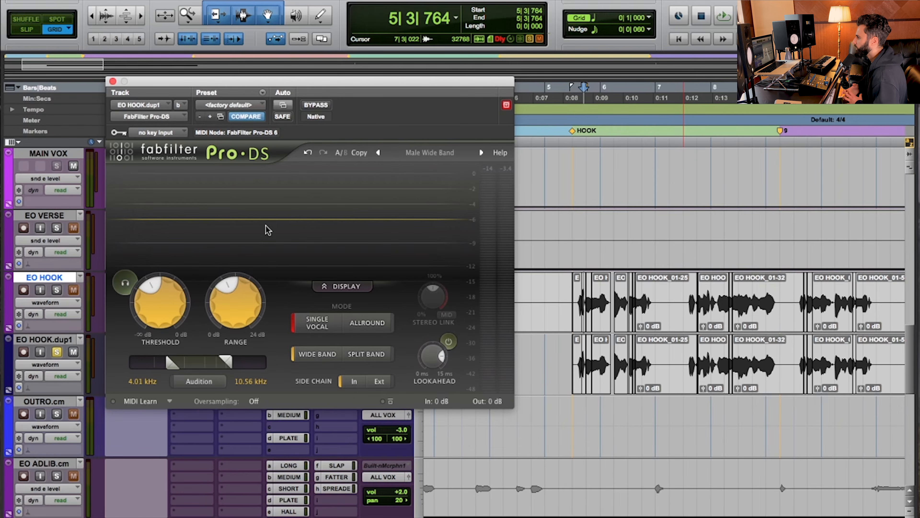
{"action": "mouse_move", "coordinate": [220, 319]}
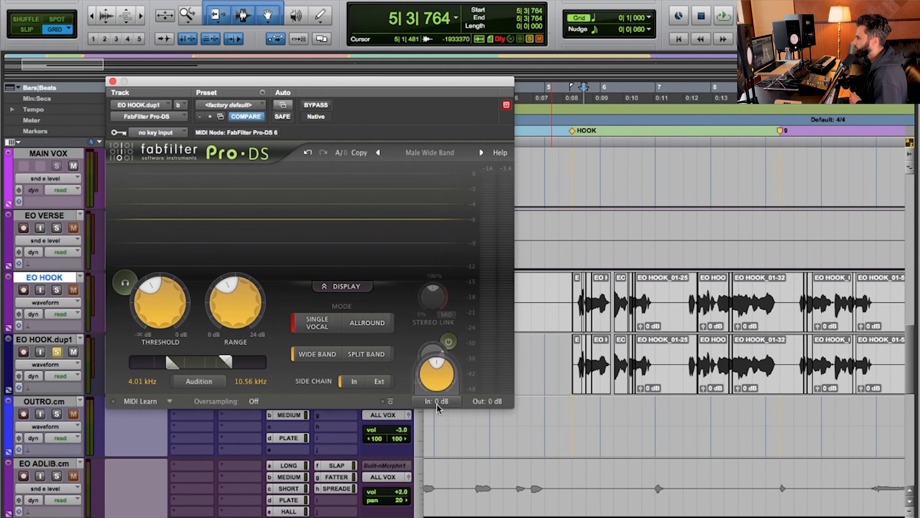
{"action": "mouse_move", "coordinate": [485, 404]}
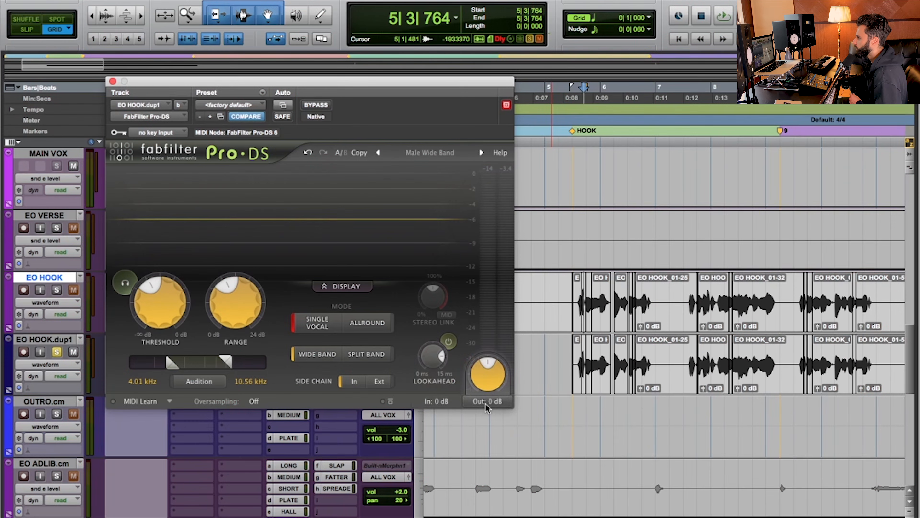
{"action": "mouse_move", "coordinate": [441, 405]}
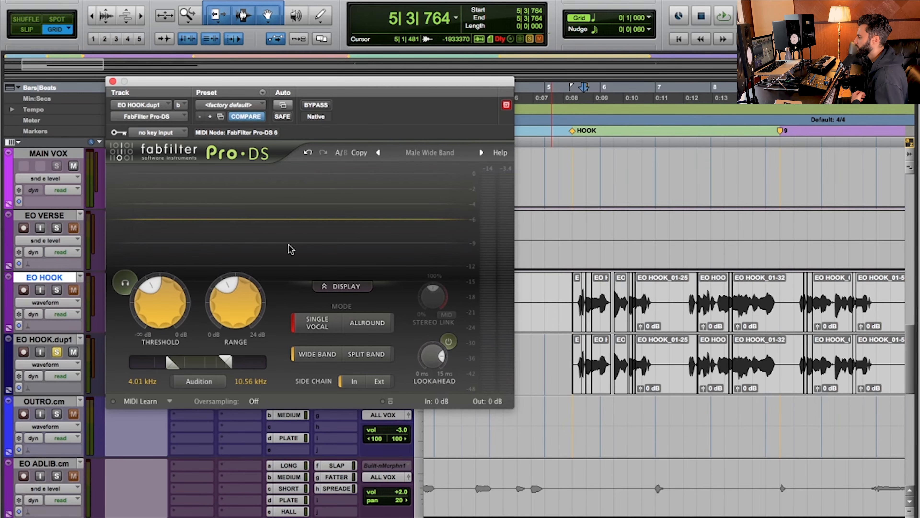
{"action": "mouse_move", "coordinate": [234, 284]}
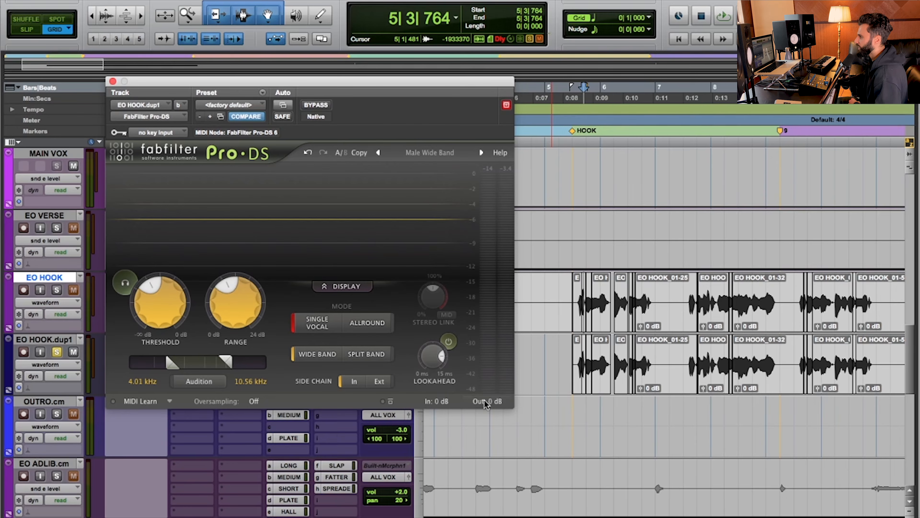
{"action": "mouse_move", "coordinate": [489, 399]}
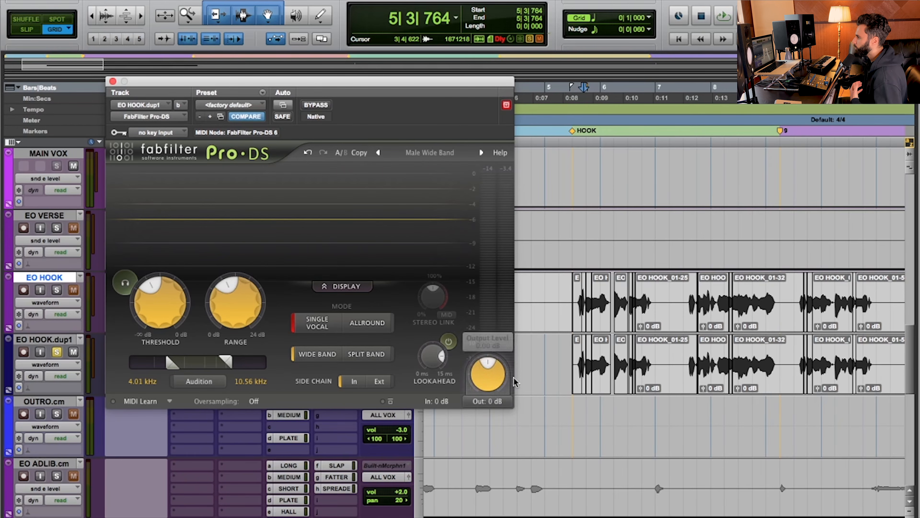
Unlink the timeline and edit selections and play EO HOOK.dup1 from the HOOK marker at 5|3|000.
{"action": "left_click", "coordinate": [578, 377]}
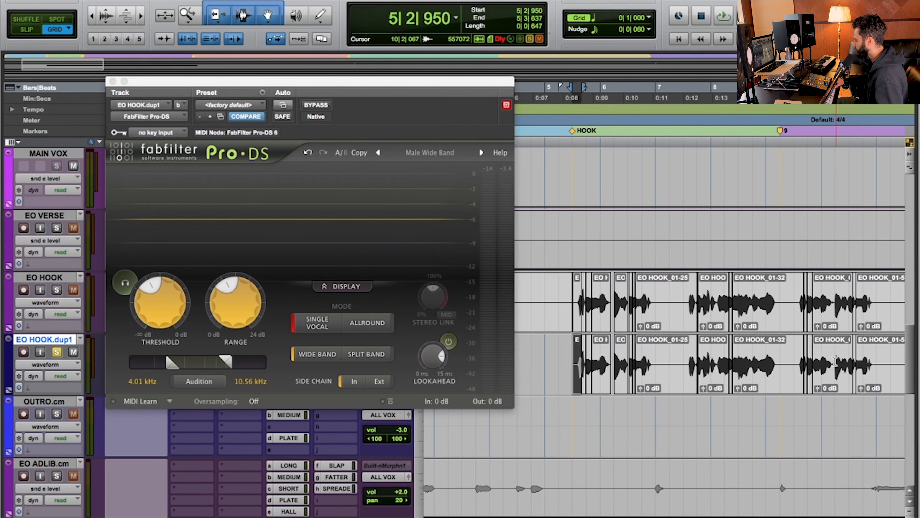
{"action": "key", "text": "period"}
{"action": "key", "text": "2"}
{"action": "key", "text": "period"}
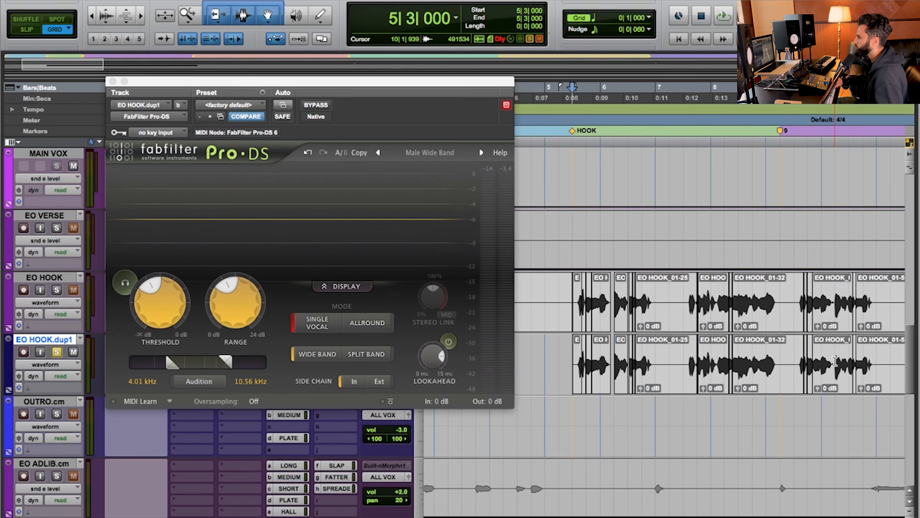
{"action": "key", "text": "shift+slash"}
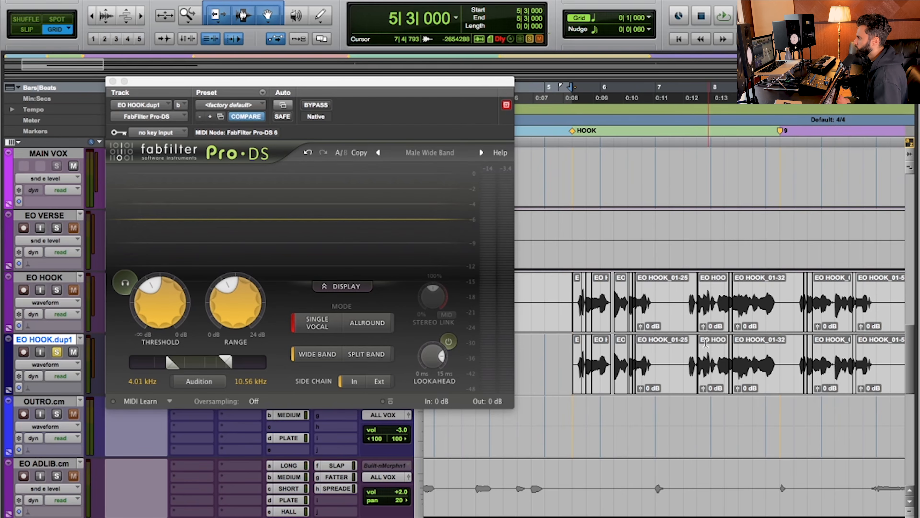
{"action": "mouse_move", "coordinate": [492, 394]}
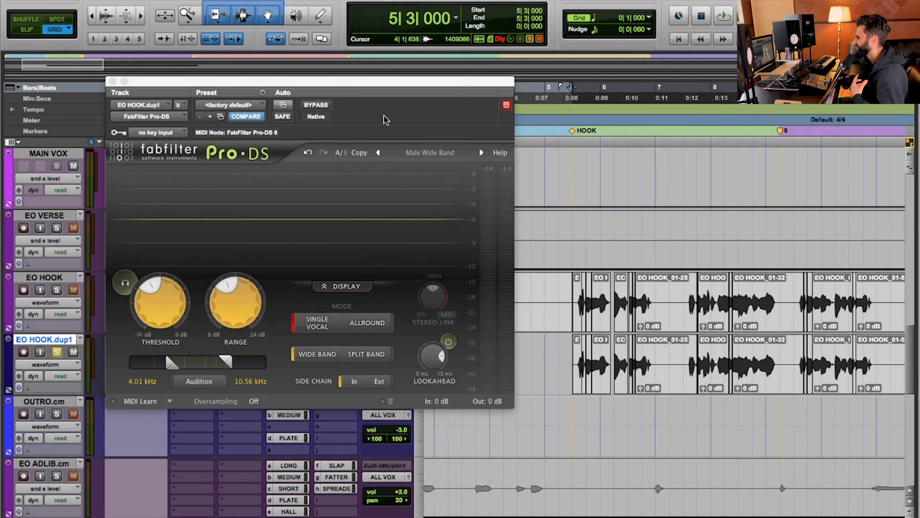
{"action": "key", "text": "space"}
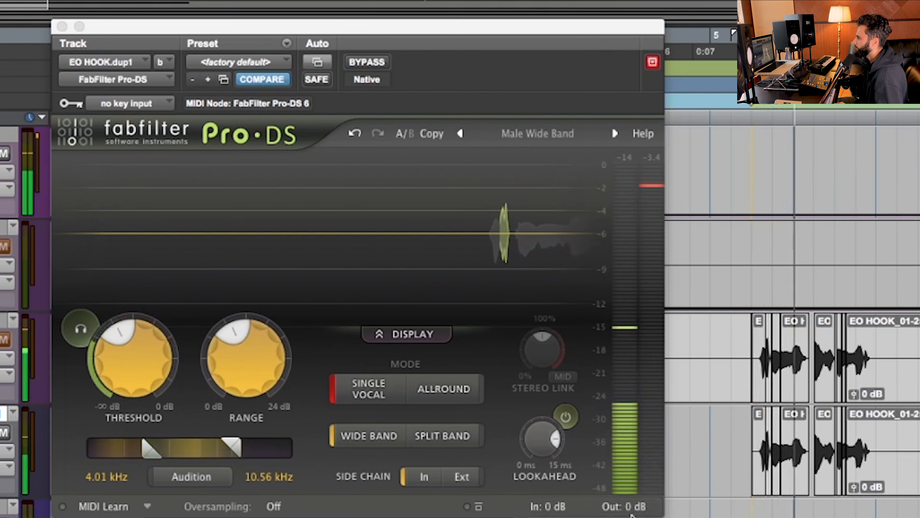
Try a Pro-DS output level of +1 dB and compare it with the bypassed signal during playback.
{"action": "mouse_move", "coordinate": [487, 376]}
{"action": "scroll", "coordinate": [624, 469], "scroll_direction": "up", "scroll_amount": 2}
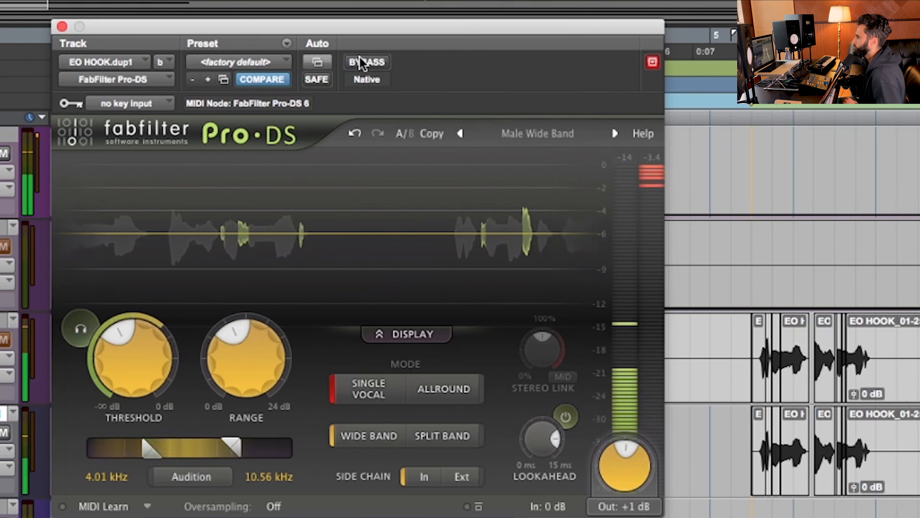
{"action": "left_click", "coordinate": [370, 64]}
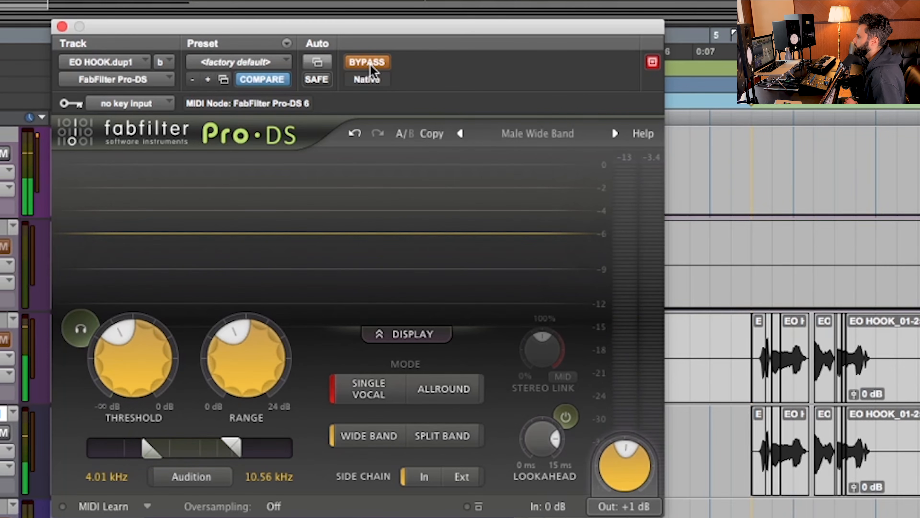
{"action": "left_click", "coordinate": [370, 65]}
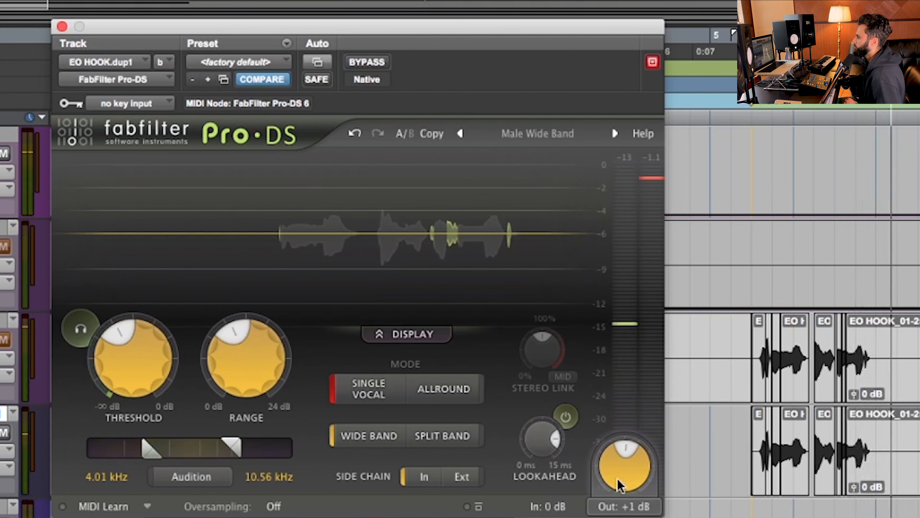
Set the Pro-DS output level to +0.5 dB and bypass the plug-in for comparison.
{"action": "double_click", "coordinate": [622, 453]}
{"action": "type", "text": ".5"}
{"action": "key", "text": "Return"}
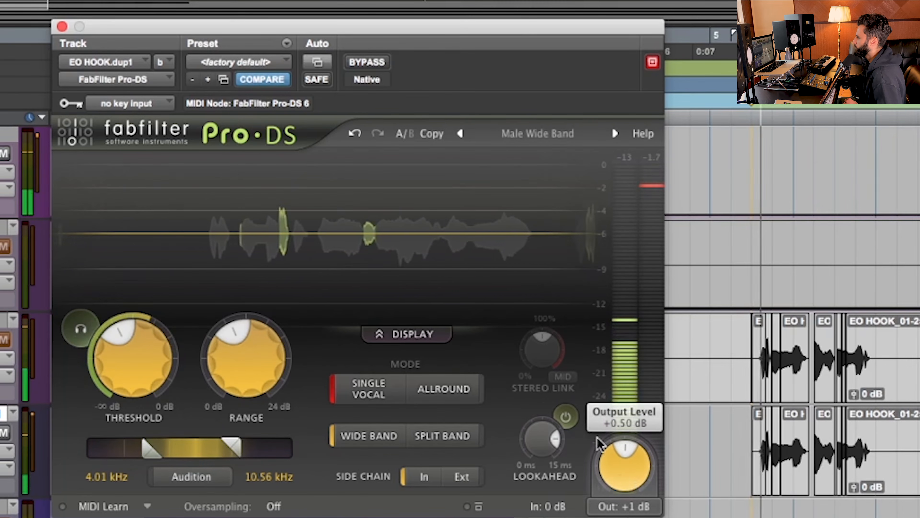
{"action": "left_click", "coordinate": [366, 63]}
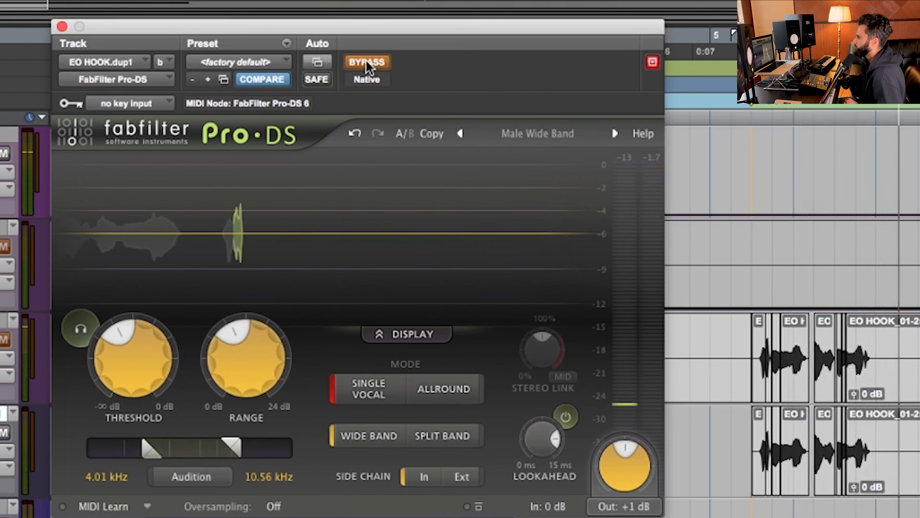
Set the Pro-DS output level to +0.25 dB and compare it with the bypassed signal during playback.
{"action": "left_click", "coordinate": [367, 62]}
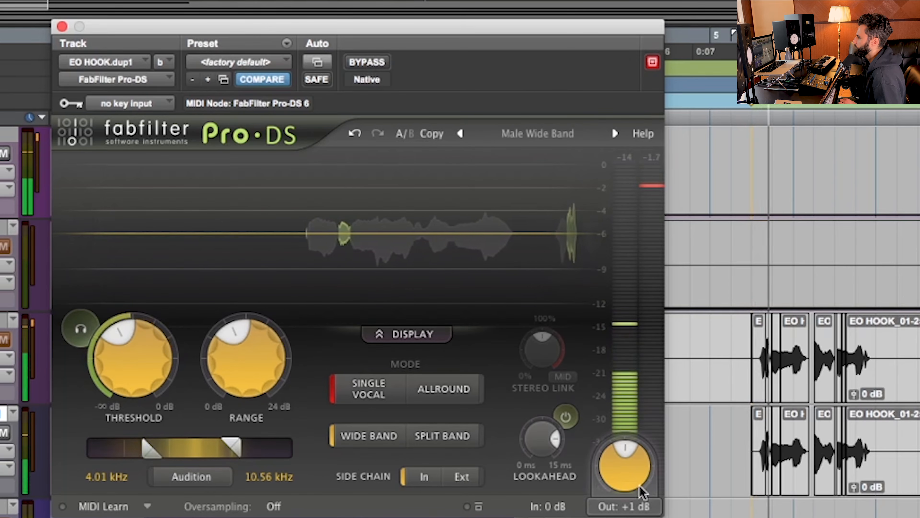
{"action": "double_click", "coordinate": [625, 471]}
{"action": "type", "text": ".25"}
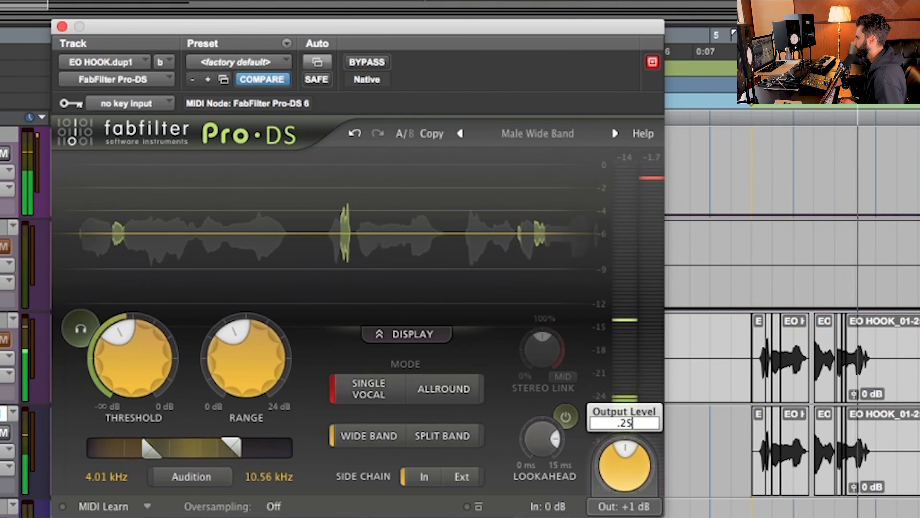
{"action": "key", "text": "Return"}
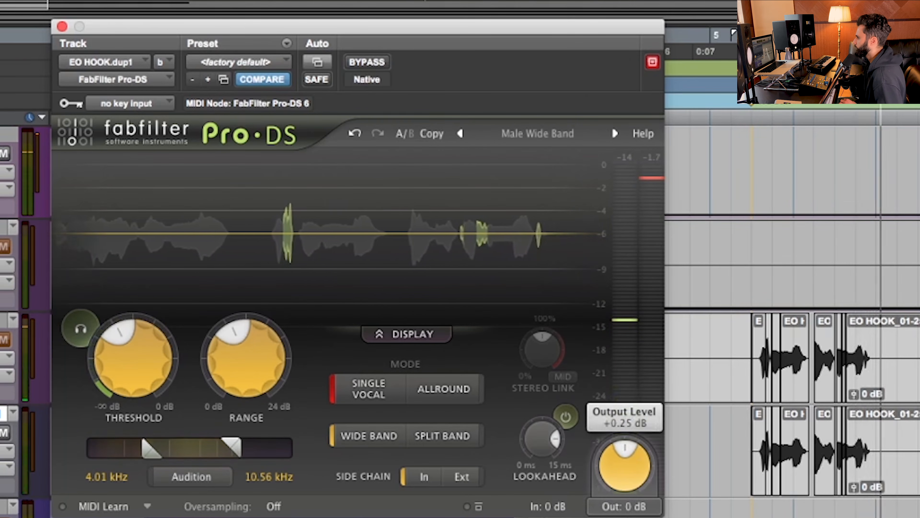
{"action": "left_click", "coordinate": [362, 67]}
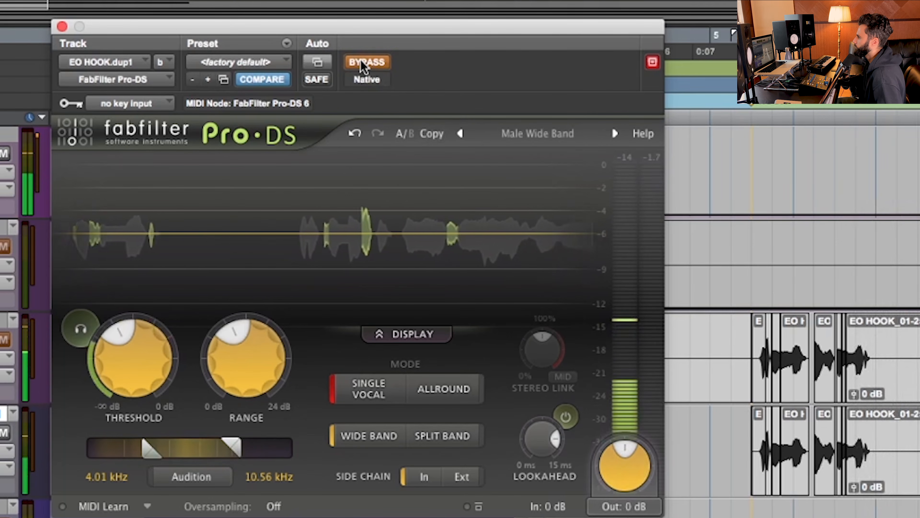
{"action": "left_click", "coordinate": [362, 66]}
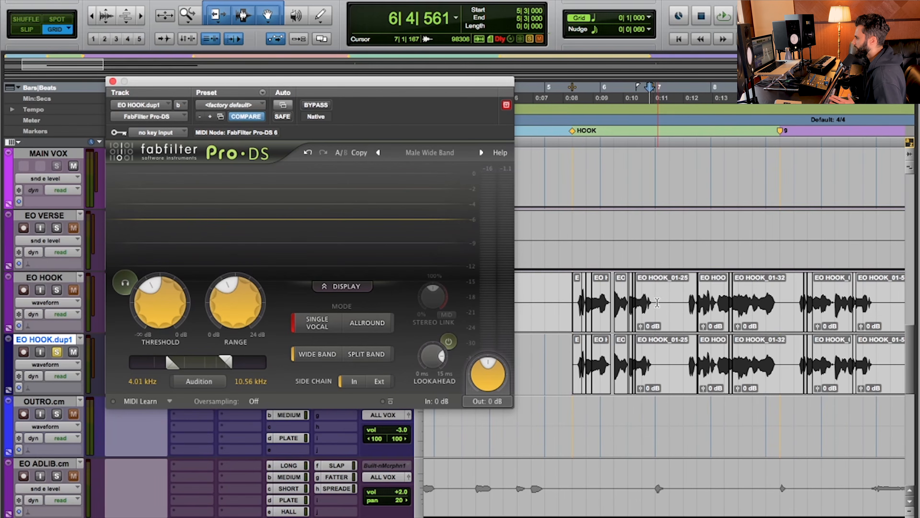
Loop playback of the hook from 5|3|000 to 7|3|000 and compare the bypassed and active Pro-DS.
{"action": "left_click_drag", "start_coordinate": [657, 302], "coordinate": [575, 352]}
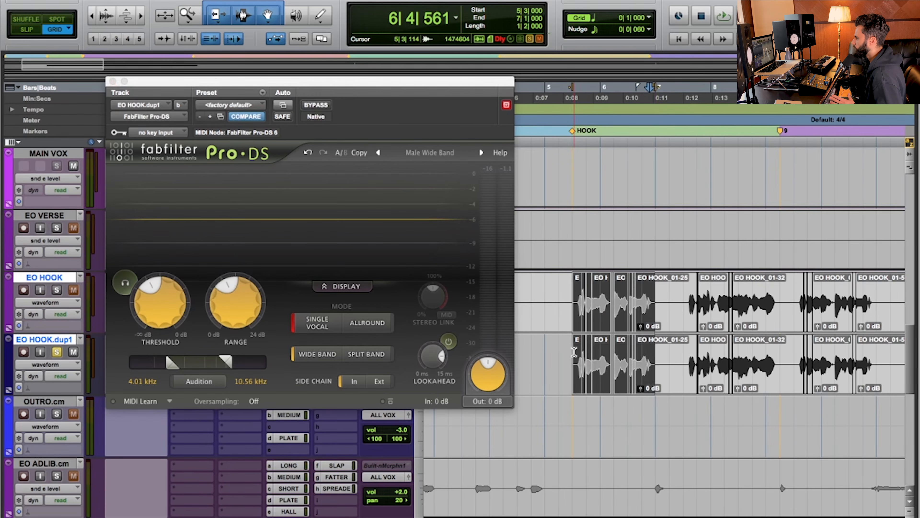
{"action": "mouse_move", "coordinate": [486, 375]}
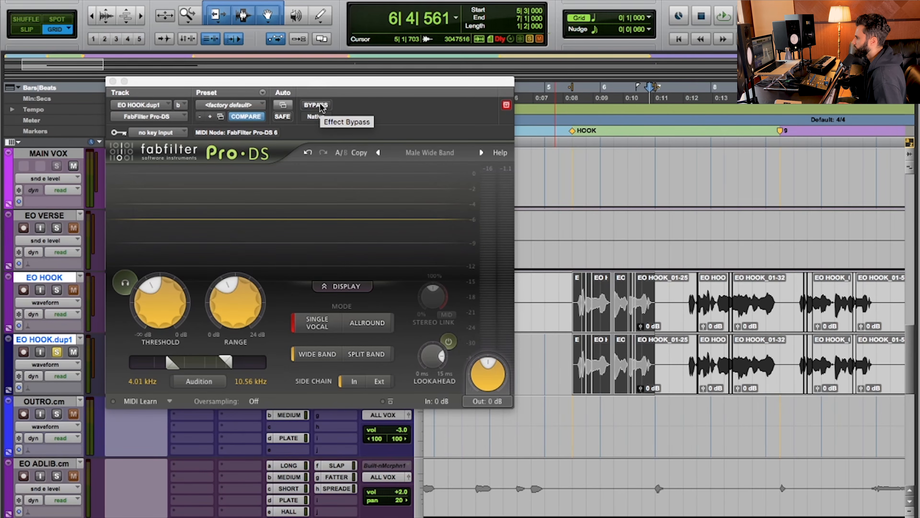
{"action": "left_click", "coordinate": [320, 107]}
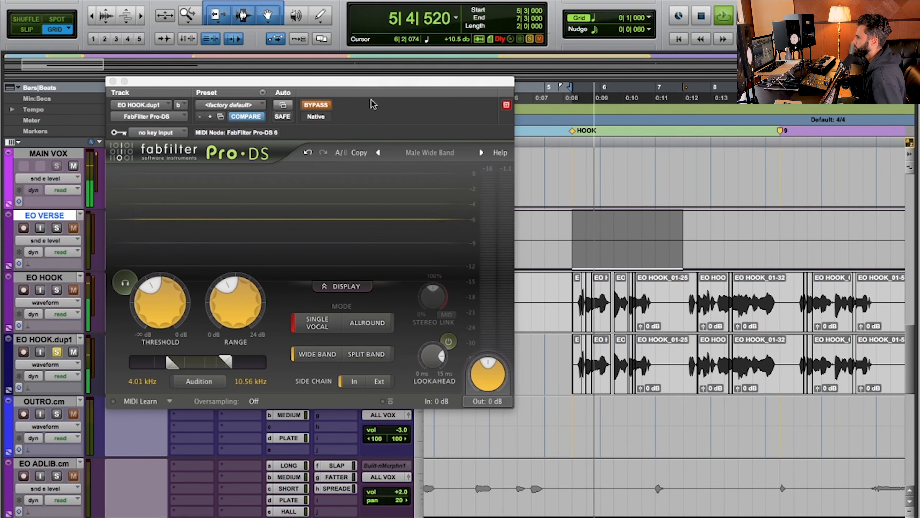
{"action": "left_click", "coordinate": [318, 107]}
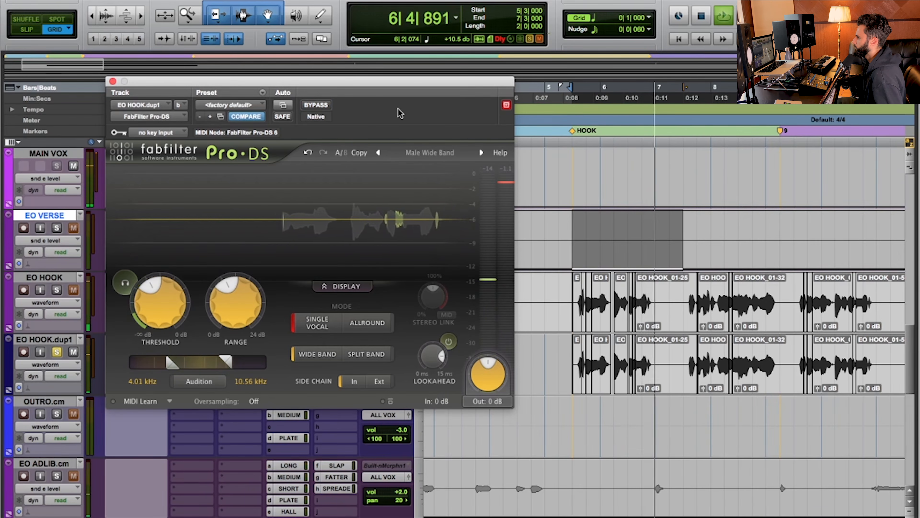
Try a Pro-DS output level of +0.50 dB and compare it with the bypassed signal.
{"action": "mouse_move", "coordinate": [491, 369]}
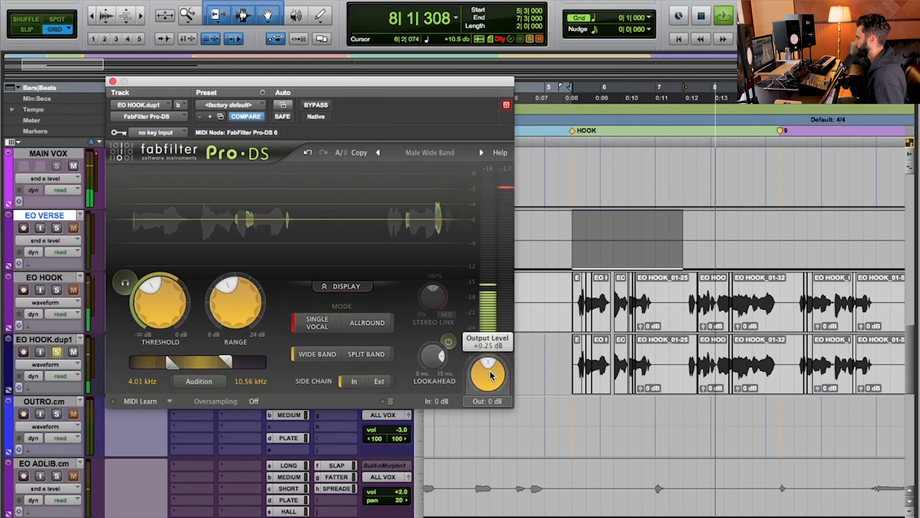
{"action": "left_click_drag", "start_coordinate": [492, 376], "coordinate": [491, 371]}
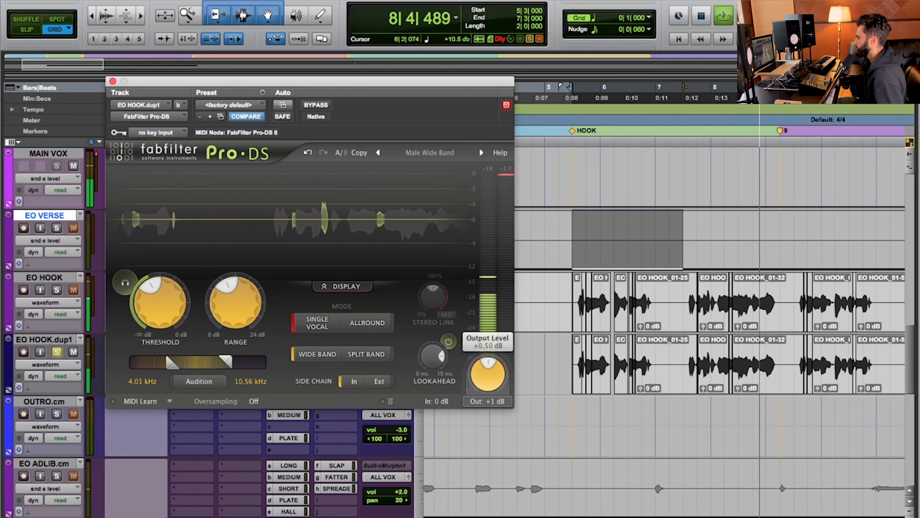
{"action": "left_click", "coordinate": [321, 106]}
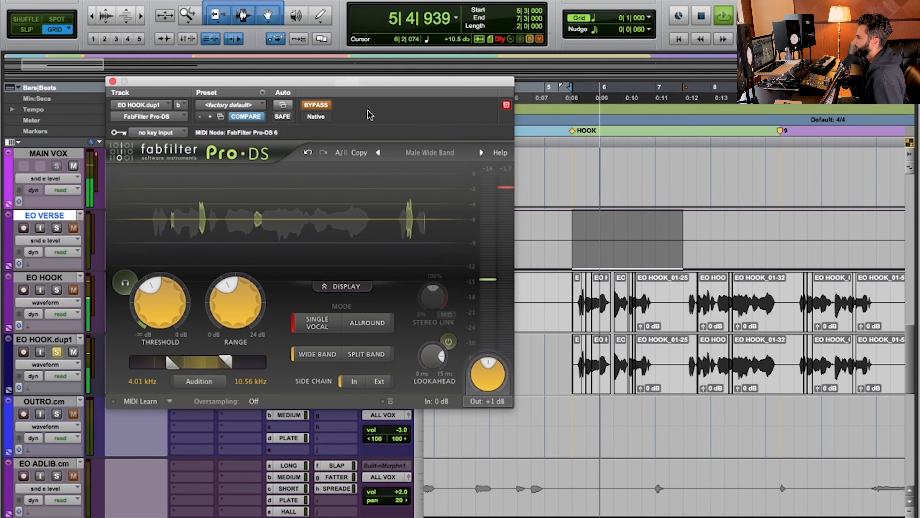
Stop playback, set the Pro-DS output level back to +0.25 dB and re-enable the plug-in.
{"action": "key", "text": "space"}
{"action": "double_click", "coordinate": [492, 374]}
{"action": "type", "text": ".25+"}
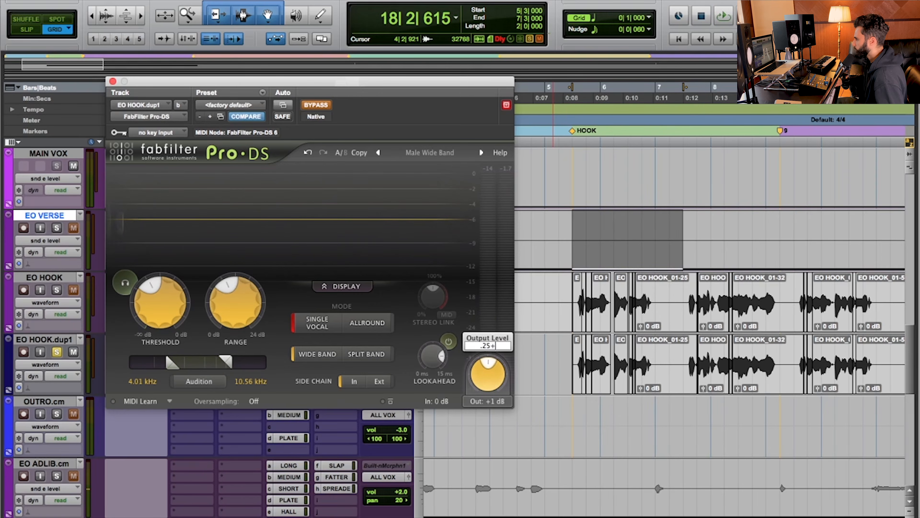
{"action": "key", "text": "Return"}
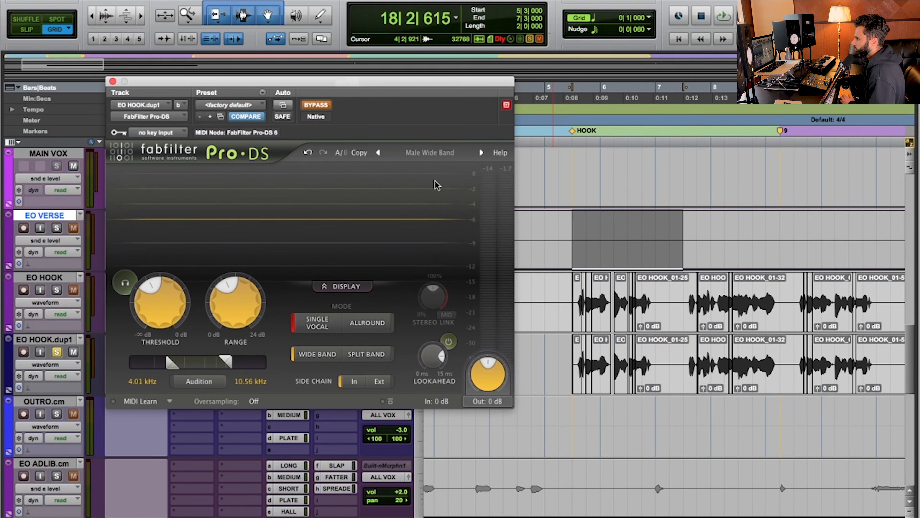
{"action": "left_click", "coordinate": [316, 104]}
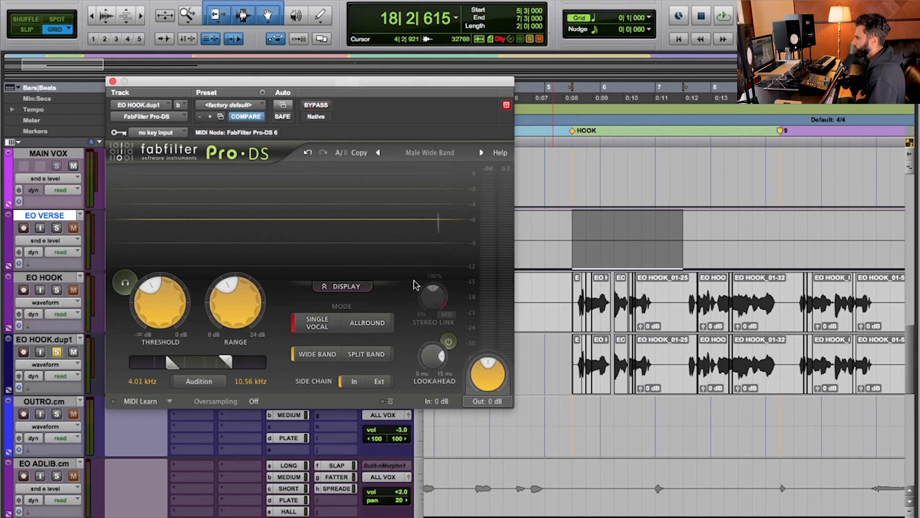
{"action": "mouse_move", "coordinate": [507, 380]}
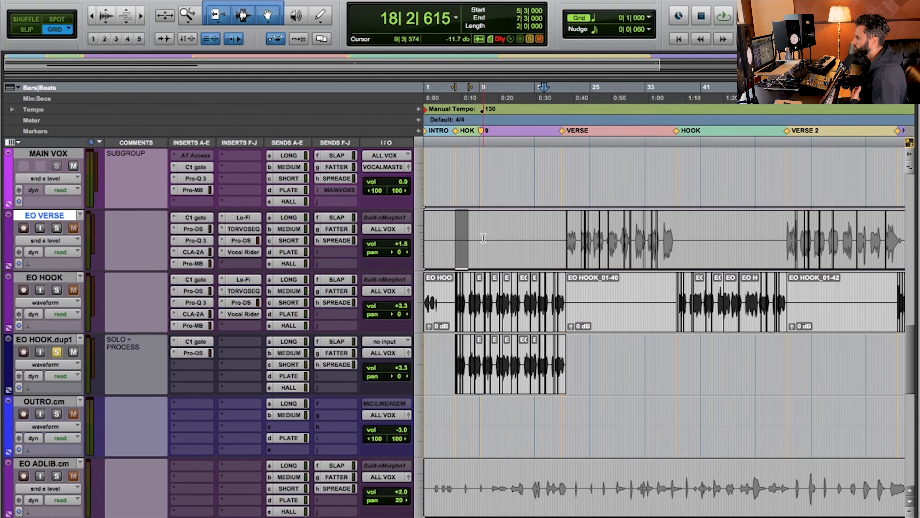
Select the opening phrase on EO HOOK and examine the track's hook sections across the song.
{"action": "left_click_drag", "start_coordinate": [439, 302], "coordinate": [424, 303]}
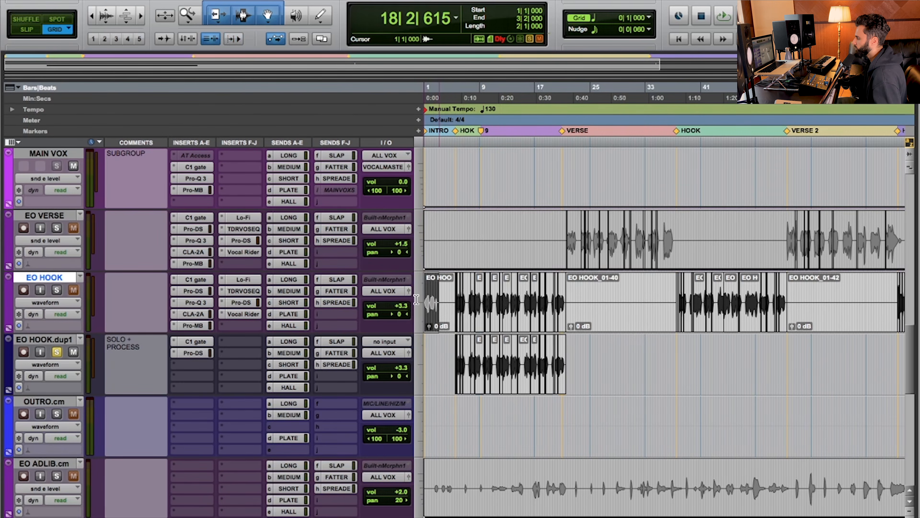
{"action": "scroll", "coordinate": [609, 309], "scroll_direction": "right", "scroll_amount": 15}
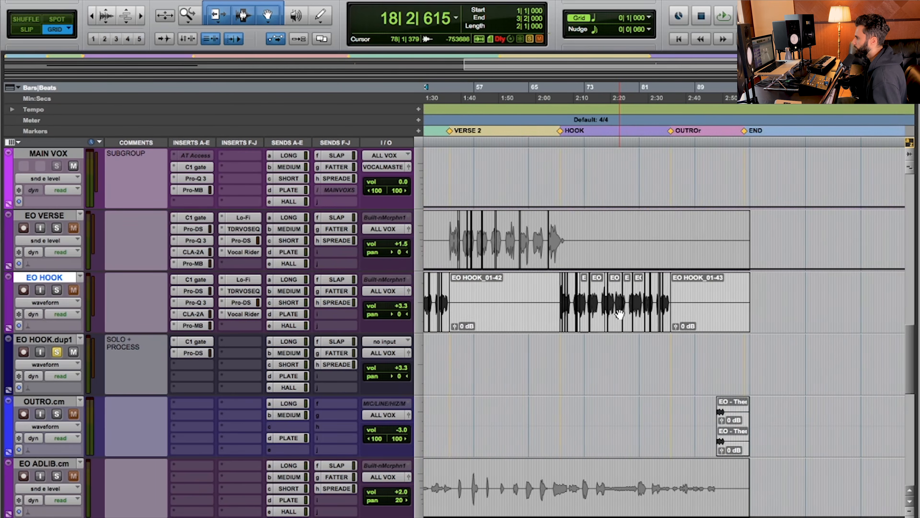
{"action": "scroll", "coordinate": [699, 309], "scroll_direction": "left", "scroll_amount": 6}
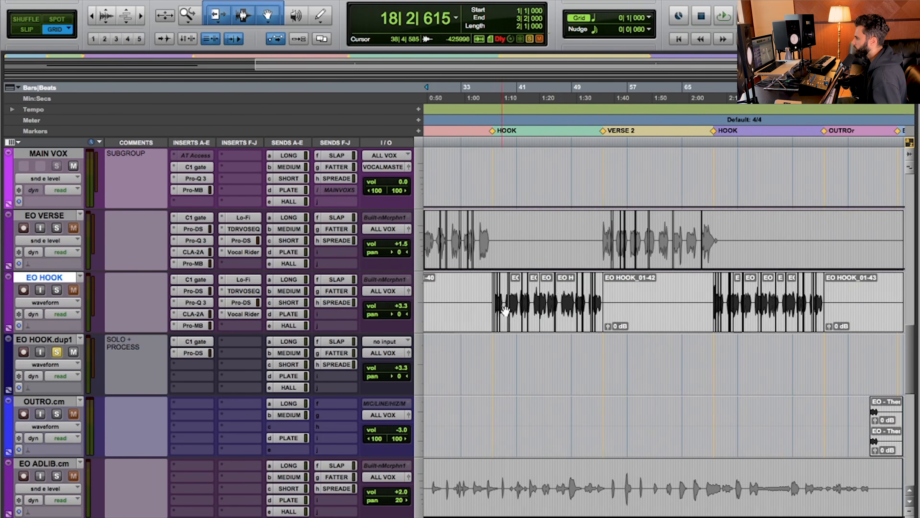
{"action": "scroll", "coordinate": [588, 310], "scroll_direction": "left", "scroll_amount": 9}
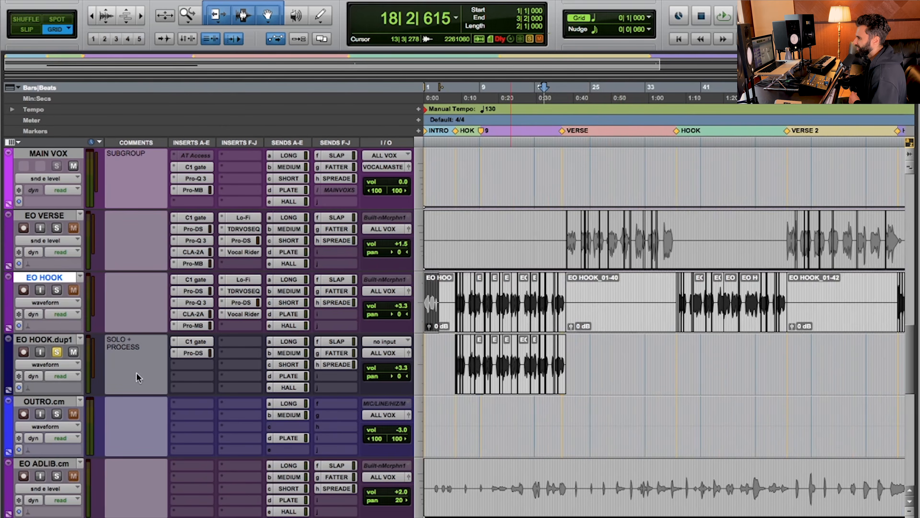
Reopen Pro-DS on EO HOOK.dup1, review its range and threshold settings, and close it.
{"action": "left_click", "coordinate": [193, 353]}
{"action": "left_click_drag", "start_coordinate": [306, 91], "coordinate": [308, 81]}
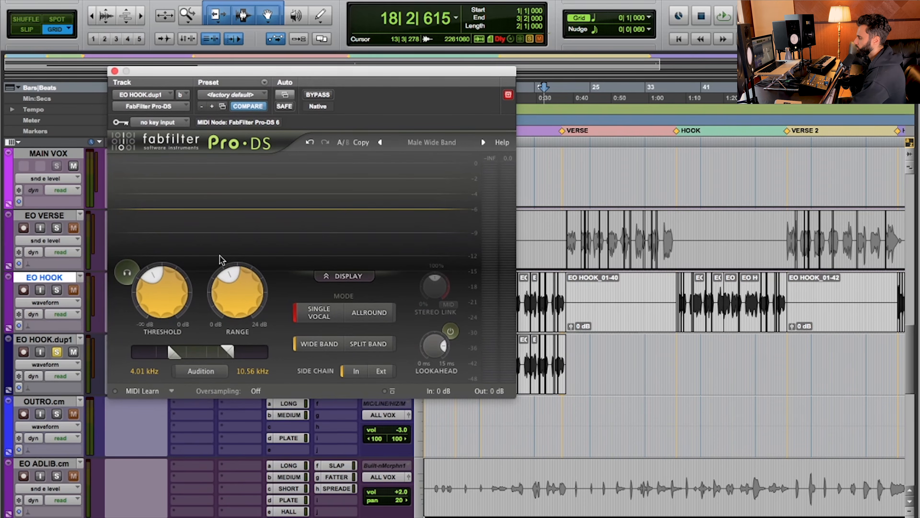
{"action": "mouse_move", "coordinate": [241, 274]}
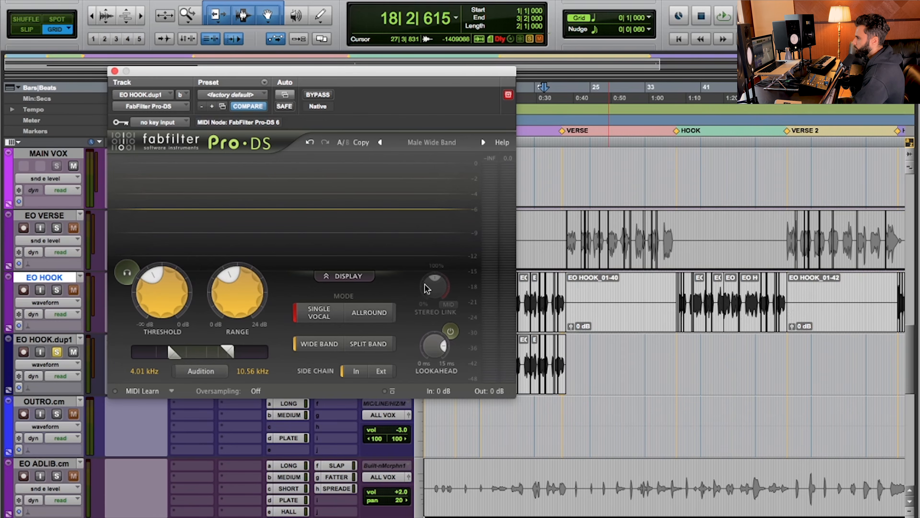
{"action": "mouse_move", "coordinate": [165, 290]}
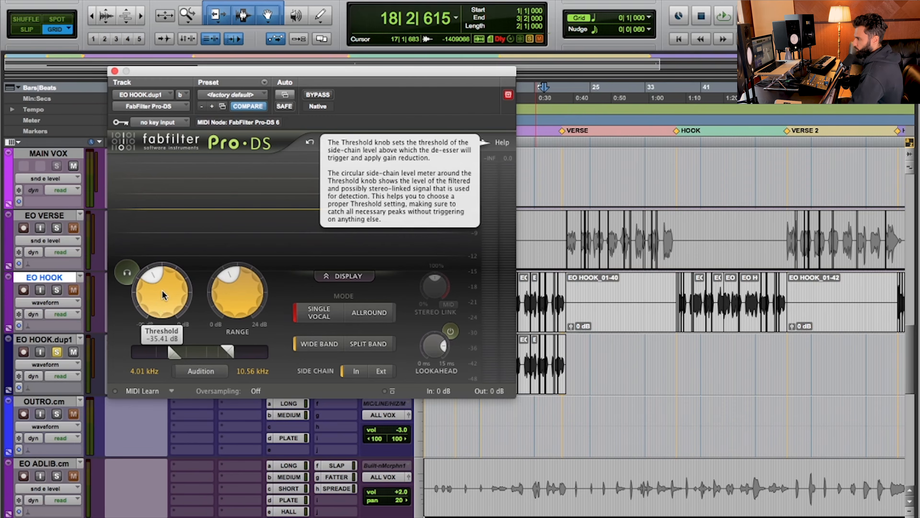
{"action": "left_click", "coordinate": [115, 71]}
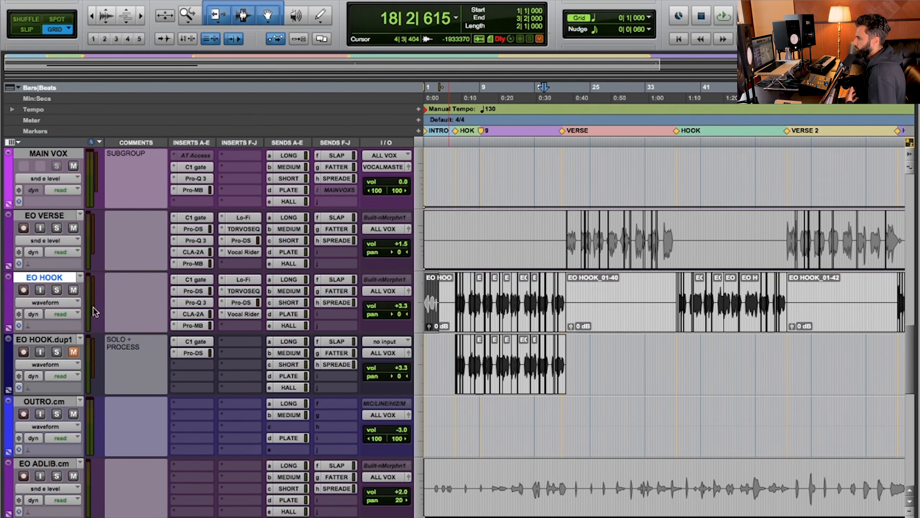
{"action": "left_click", "coordinate": [199, 353]}
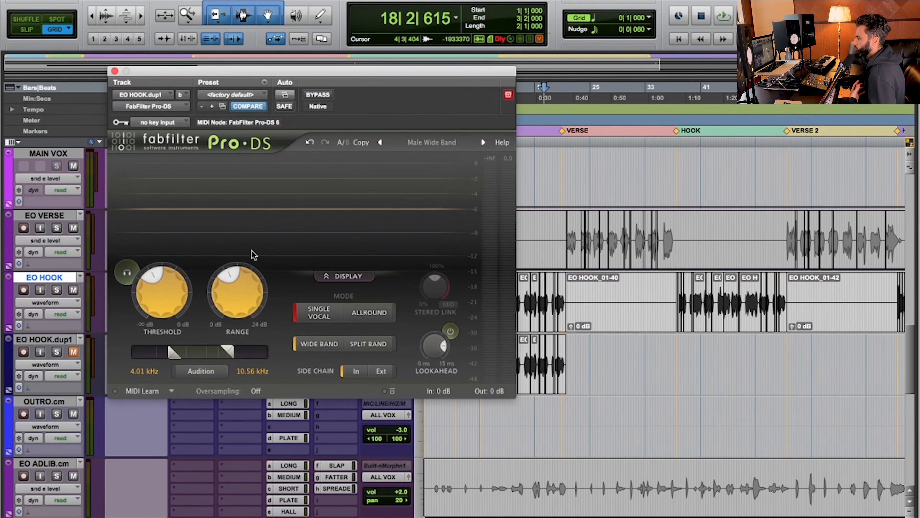
{"action": "left_click", "coordinate": [115, 70]}
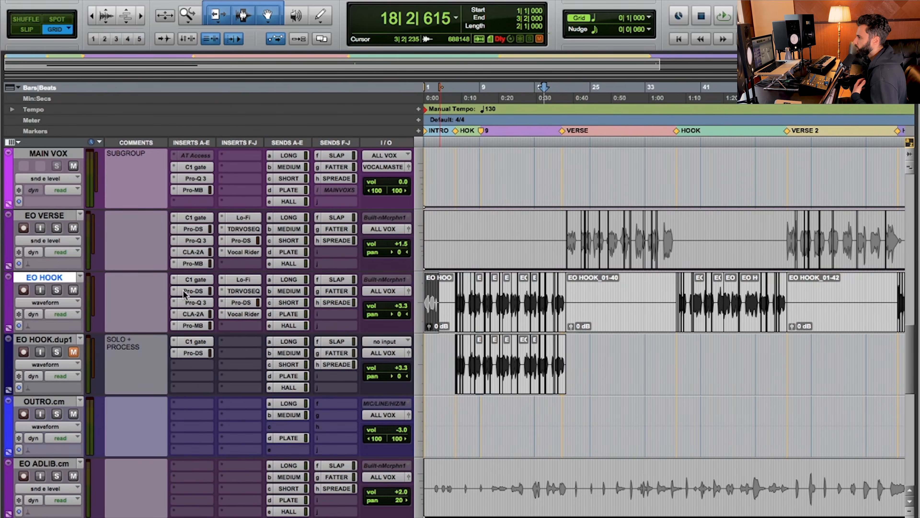
Inspect the settings of both Pro-DS instances on EO HOOK, keeping the plug-in window clear of the inserts.
{"action": "left_click", "coordinate": [206, 292]}
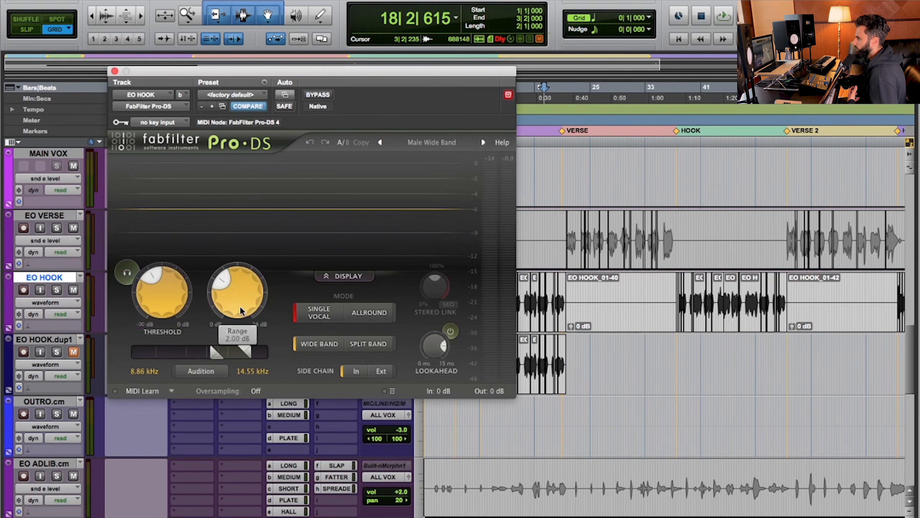
{"action": "left_click_drag", "start_coordinate": [130, 79], "coordinate": [445, 66]}
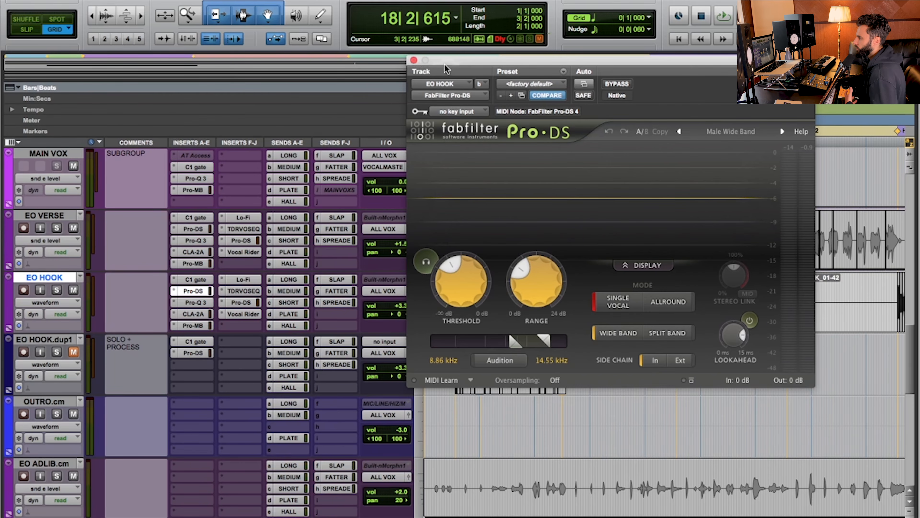
{"action": "left_click_drag", "start_coordinate": [447, 68], "coordinate": [471, 76]}
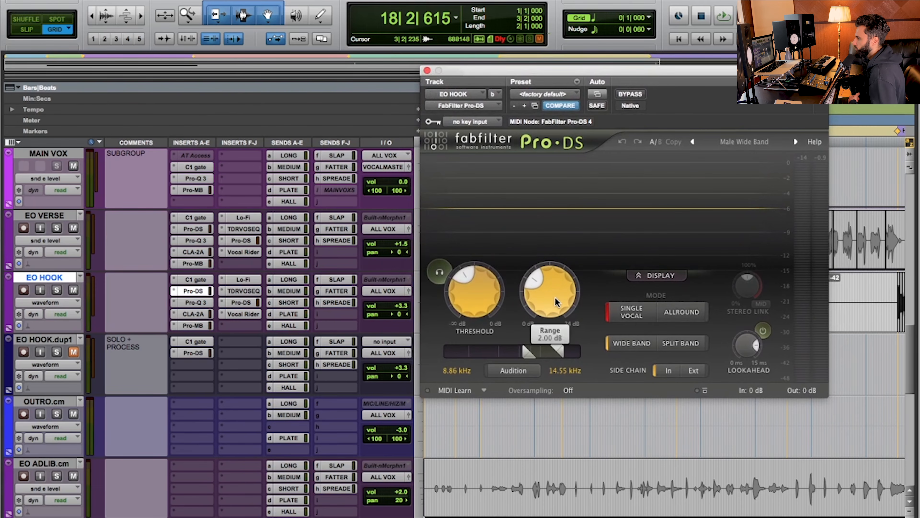
{"action": "left_click", "coordinate": [228, 303]}
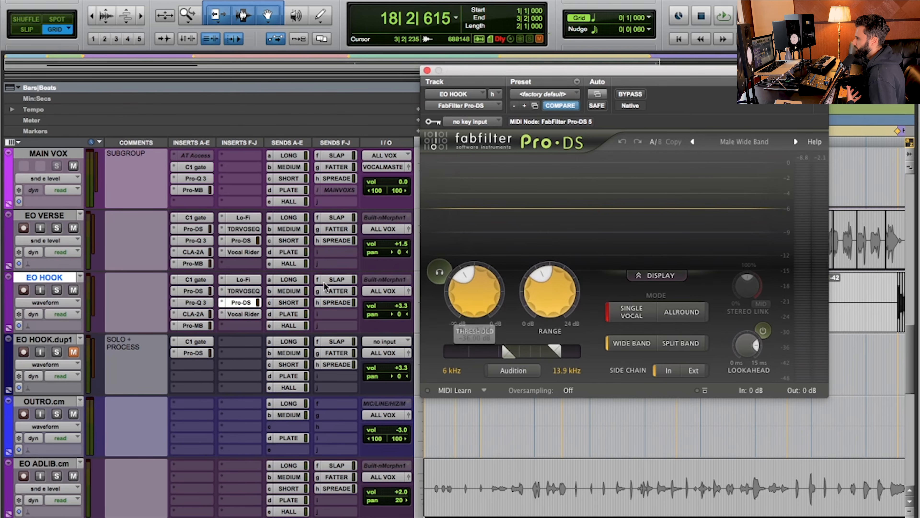
{"action": "left_click", "coordinate": [248, 302]}
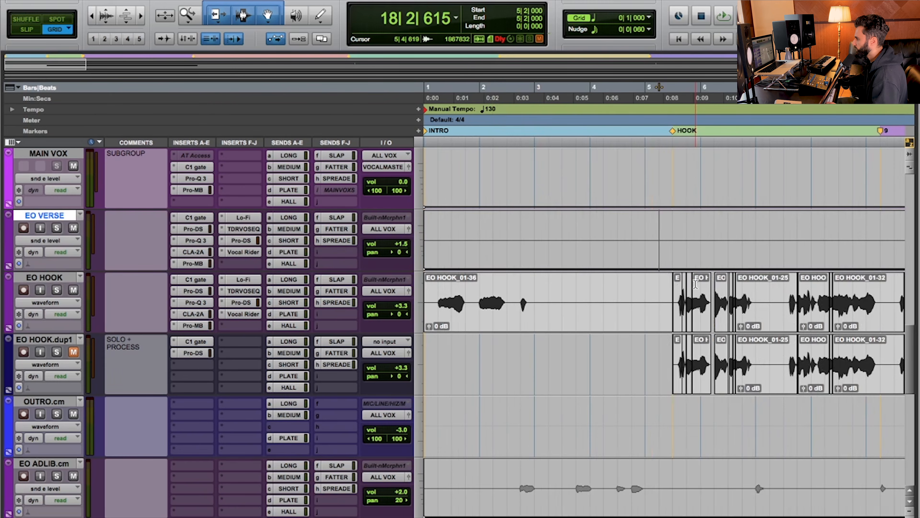
Select clip EO HOOK_01-09 just after the HOOK marker on EO HOOK and inspect its clip gain up close.
{"action": "scroll", "coordinate": [739, 271], "scroll_direction": "right", "scroll_amount": 3}
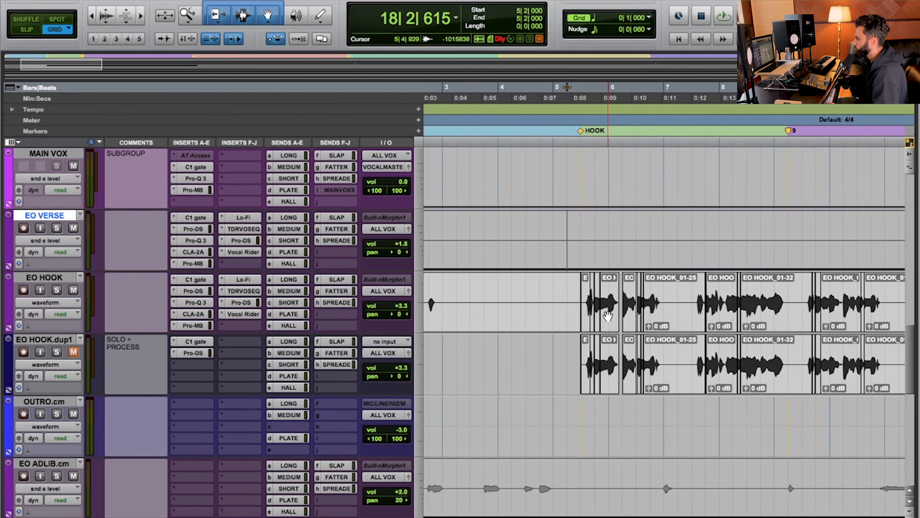
{"action": "key", "text": "t"}
{"action": "key", "text": "t"}
{"action": "scroll", "coordinate": [734, 309], "scroll_direction": "right", "scroll_amount": 2}
{"action": "left_click", "coordinate": [731, 327]}
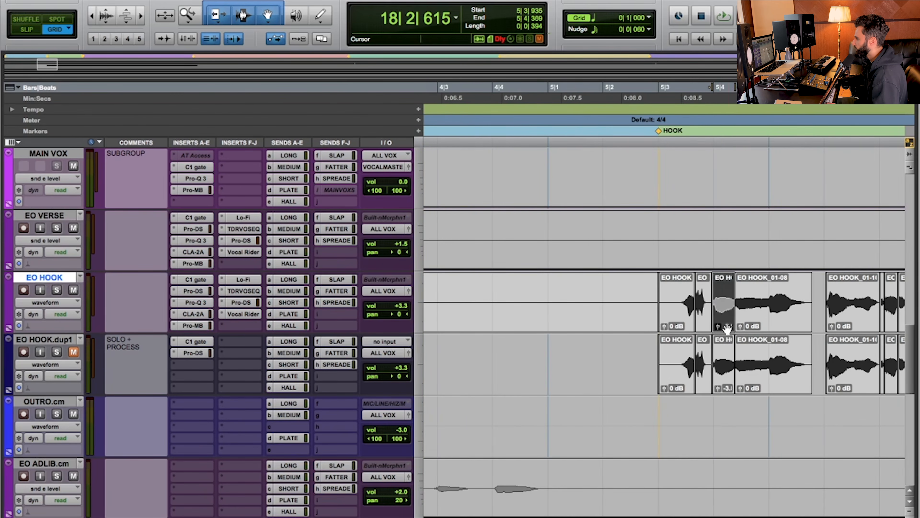
{"action": "key", "text": "t"}
{"action": "key", "text": "t"}
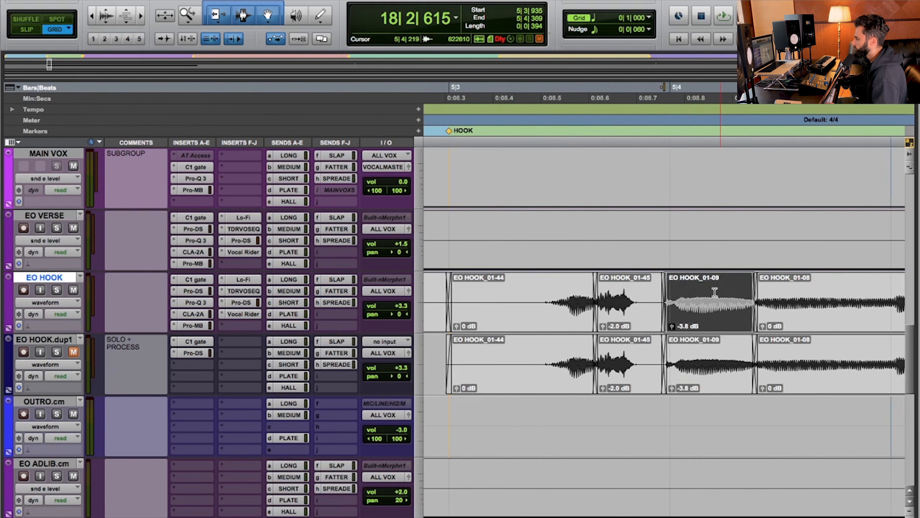
{"action": "key", "text": "r"}
Select the short EO HOOK clip starting at 6|3|085 and inspect the clip gains around it.
{"action": "scroll", "coordinate": [707, 317], "scroll_direction": "right", "scroll_amount": 6}
{"action": "scroll", "coordinate": [712, 316], "scroll_direction": "right", "scroll_amount": 6}
{"action": "left_click", "coordinate": [641, 319]}
{"action": "key", "text": "t"}
{"action": "key", "text": "t"}
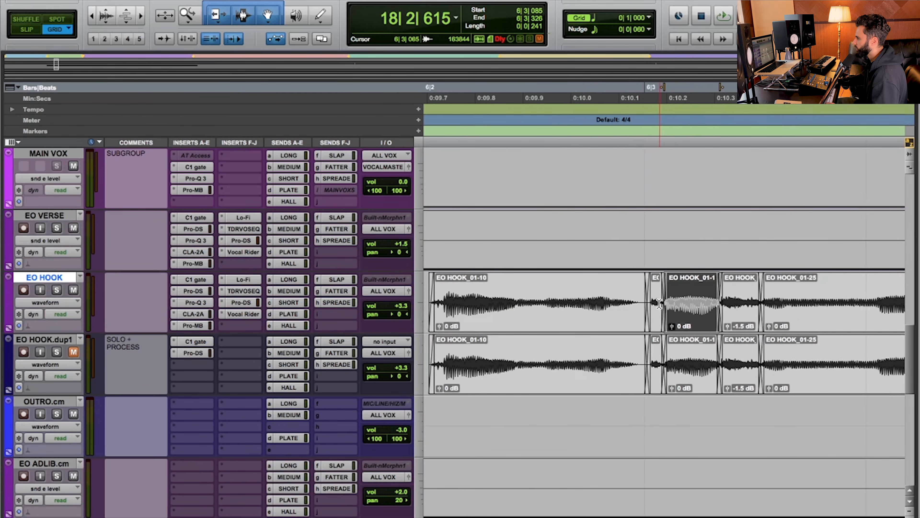
Select the short EO HOOK clip from 6|3|013 to 6|3|085 and inspect its clip gain up close.
{"action": "left_click", "coordinate": [646, 322]}
{"action": "key", "text": "r"}
{"action": "key", "text": "r"}
{"action": "key", "text": "r"}
{"action": "key", "text": "r"}
{"action": "key", "text": "r"}
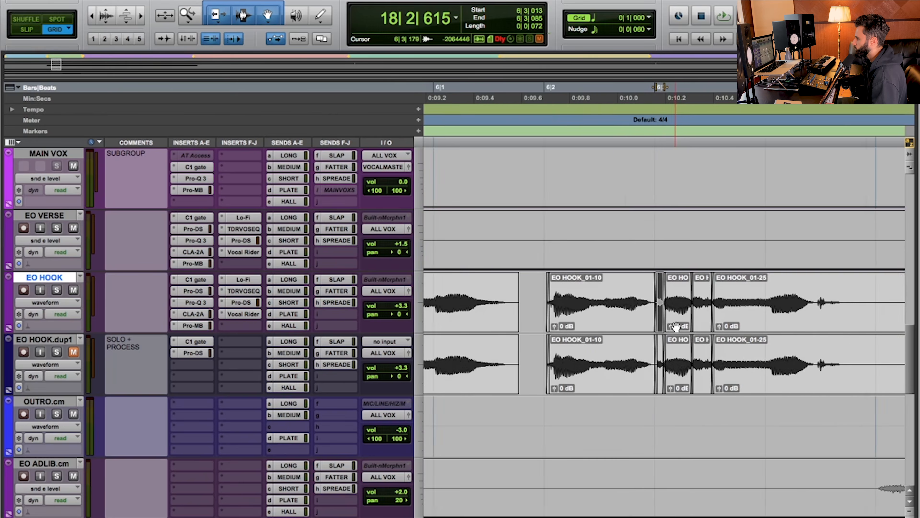
{"action": "key", "text": "r"}
{"action": "key", "text": "r"}
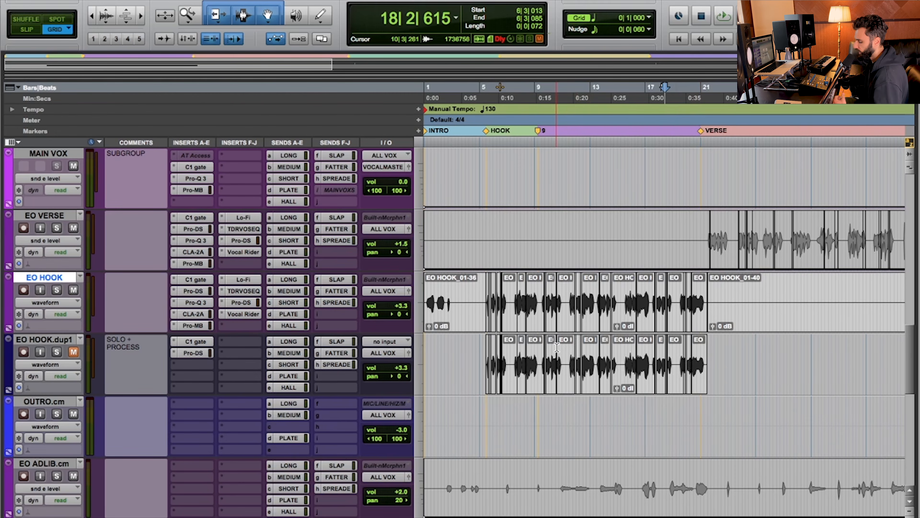
{"action": "key", "text": "e"}
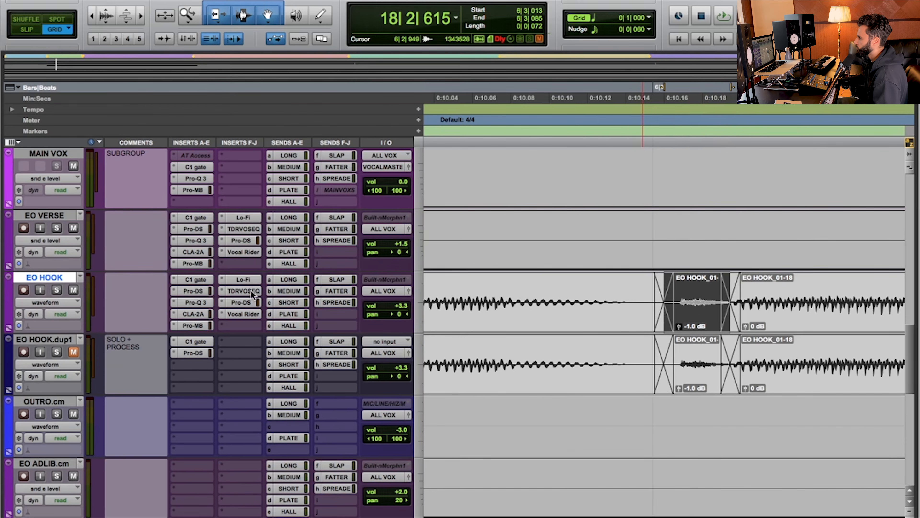
Examine the clip splits and gain edits across the entire hook section on EO HOOK, from the HOOK marker to VERSE.
{"action": "key", "text": "r"}
{"action": "key", "text": "r"}
{"action": "key", "text": "r"}
{"action": "key", "text": "r"}
{"action": "key", "text": "r"}
{"action": "key", "text": "r"}
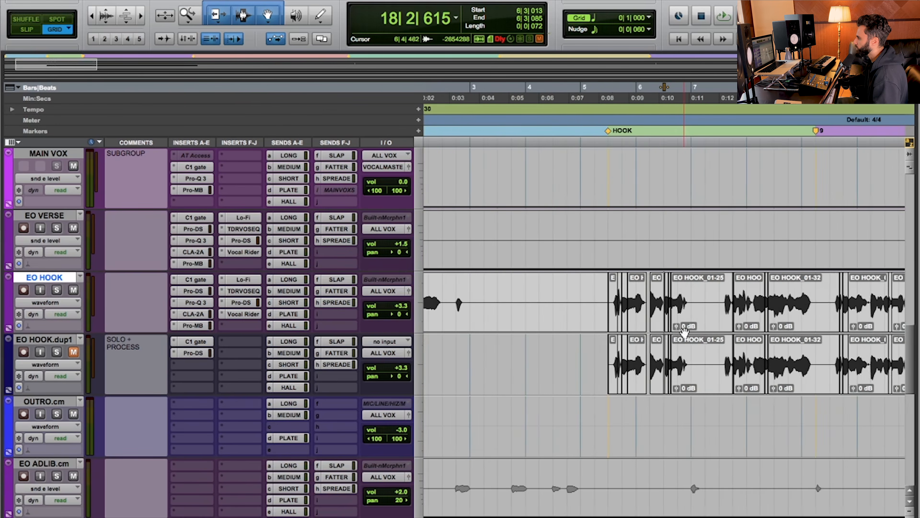
{"action": "key", "text": "r"}
{"action": "key", "text": "r"}
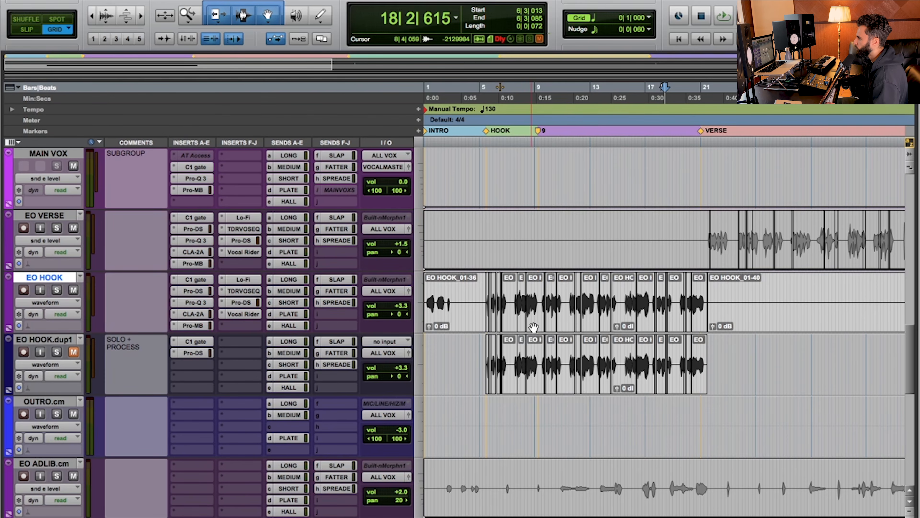
Select clip EO HOOK_01-09 at 5|3|935 on EO HOOK and compare its clip gain with the neighbouring clips.
{"action": "key", "text": "t"}
{"action": "key", "text": "t"}
{"action": "key", "text": "t"}
{"action": "key", "text": "t"}
{"action": "key", "text": "t"}
{"action": "scroll", "coordinate": [515, 320], "scroll_direction": "left", "scroll_amount": 4}
{"action": "scroll", "coordinate": [515, 319], "scroll_direction": "left", "scroll_amount": 2}
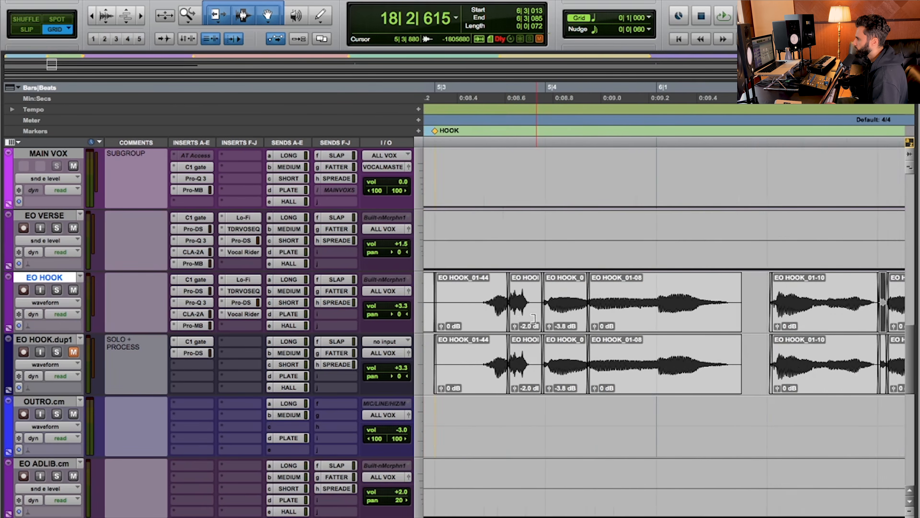
{"action": "left_click", "coordinate": [564, 317]}
{"action": "key", "text": "t"}
{"action": "key", "text": "t"}
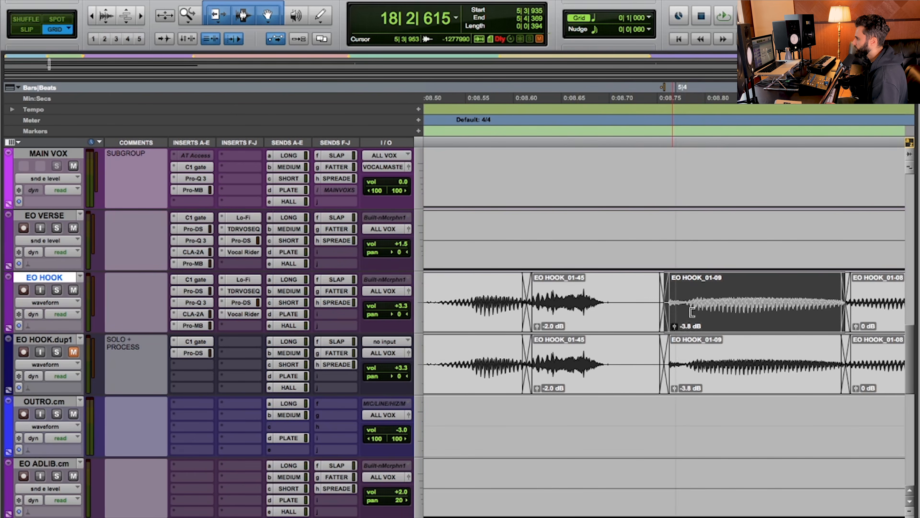
Look over the EO HOOK clip edits from the intro through the opening bars of the hook.
{"action": "key", "text": "r"}
{"action": "key", "text": "r"}
{"action": "key", "text": "r"}
{"action": "key", "text": "r"}
{"action": "key", "text": "r"}
{"action": "key", "text": "r"}
{"action": "key", "text": "r"}
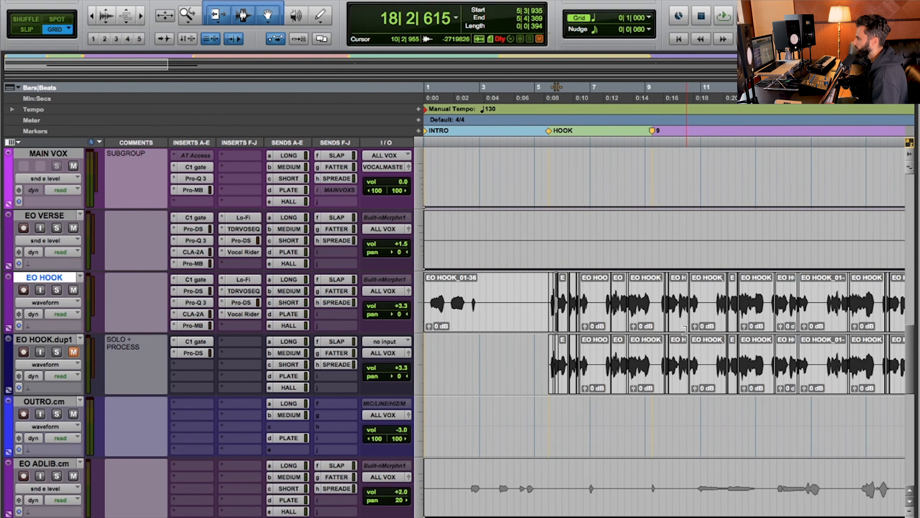